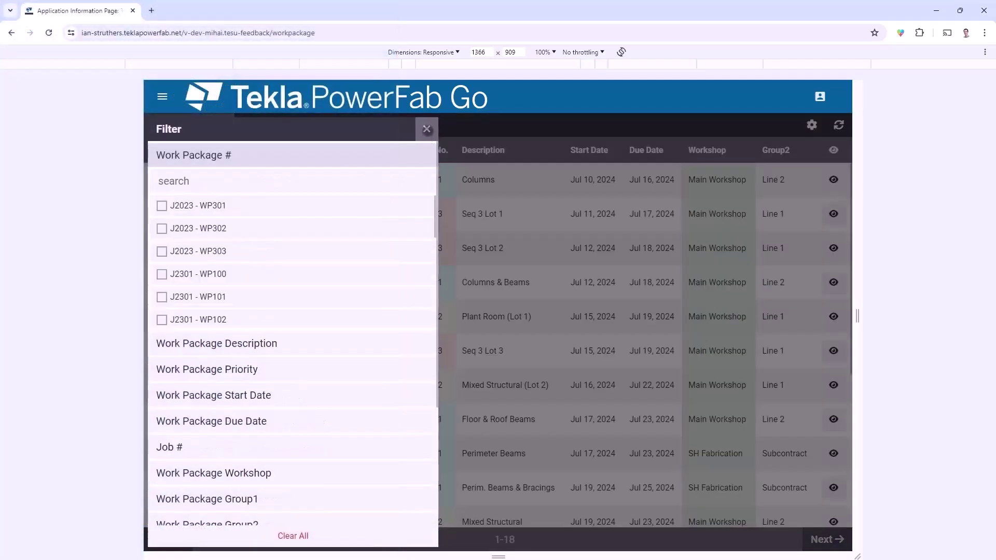
Close the work package filter and scroll through all 18 work packages
click(426, 129)
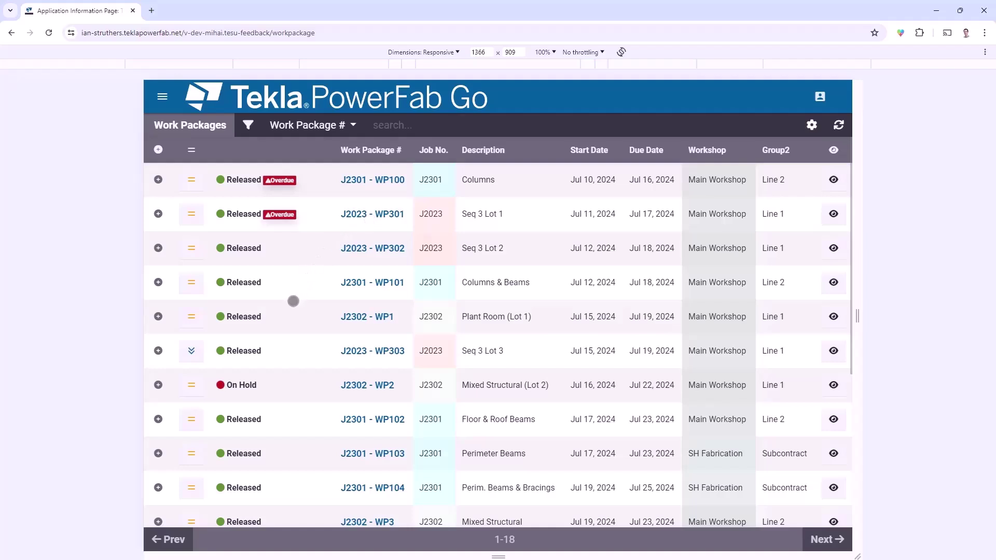
scroll(267, 320, down, 4)
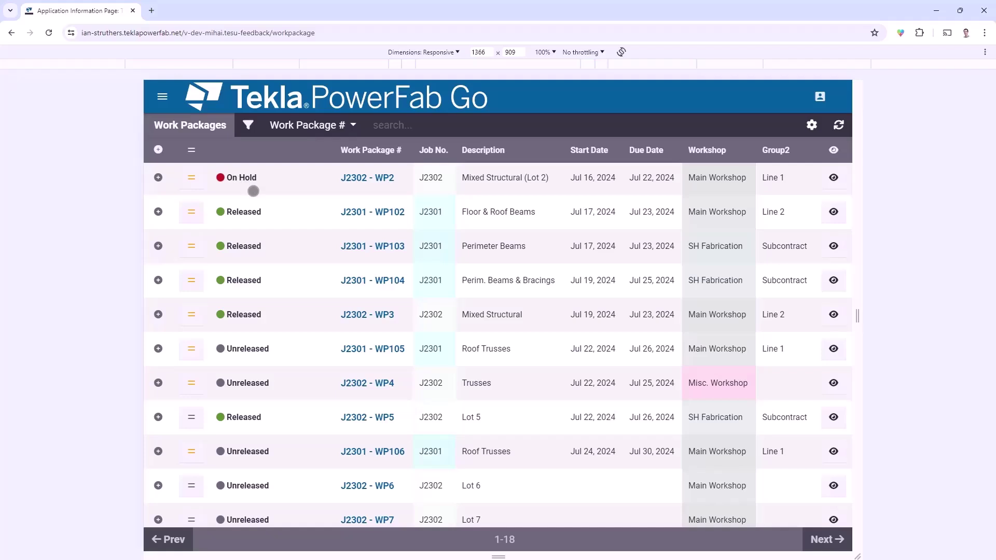
scroll(311, 236, up, 4)
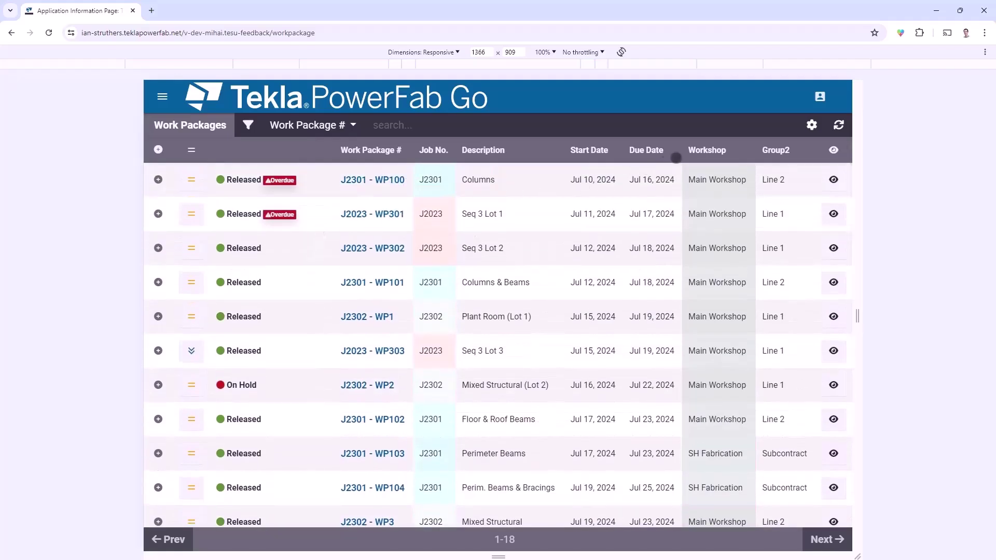
Review the table's Field settings and UOM options, then close them without changes
click(812, 125)
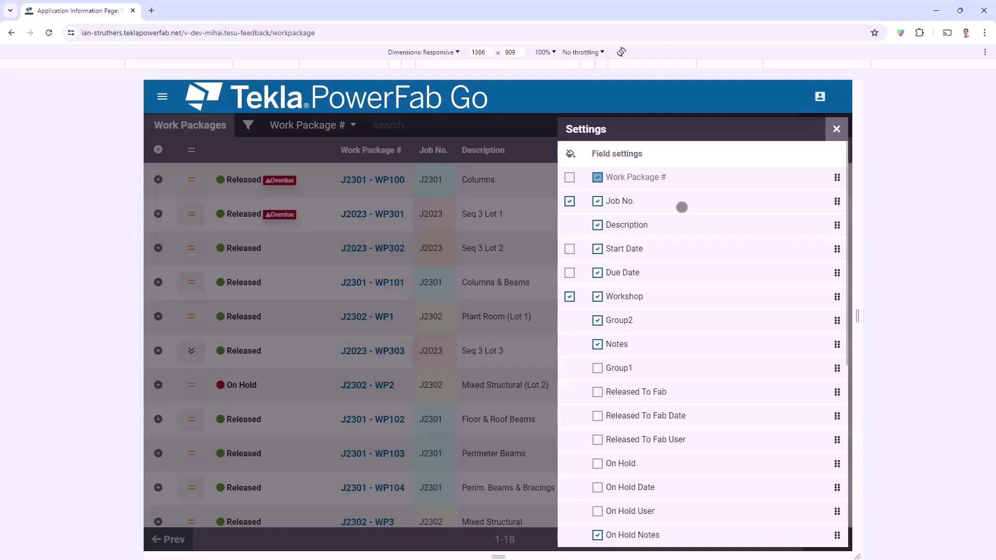
scroll(651, 244, down, 6)
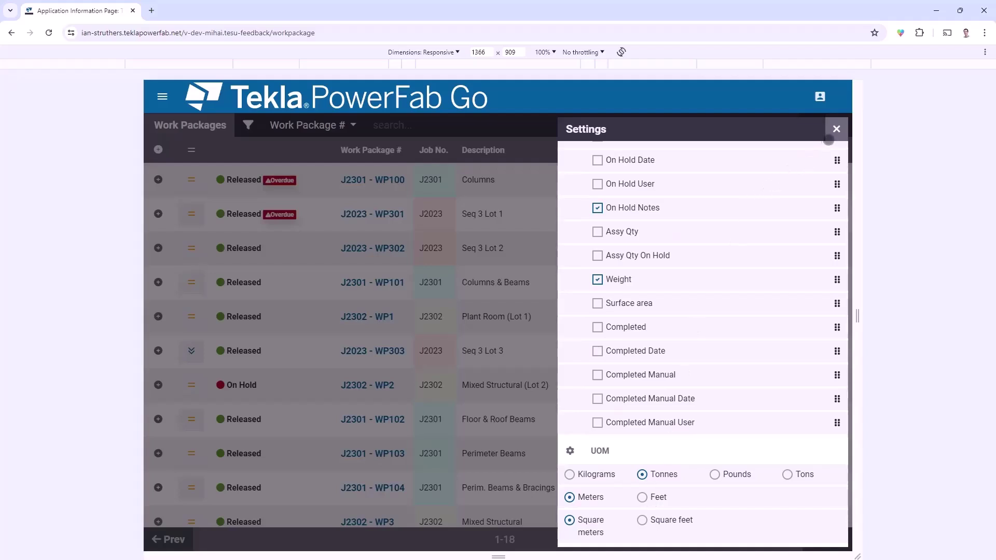
click(836, 129)
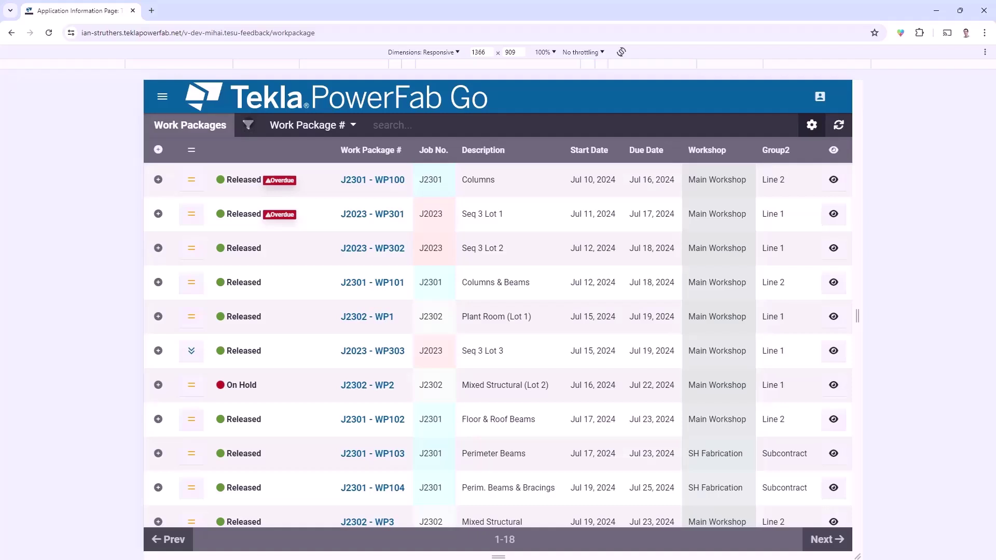
Filter work packages to Workshop 'Main Workshop' and Group2 'Line 2', leaving four rows
click(248, 125)
scroll(273, 368, down, 1)
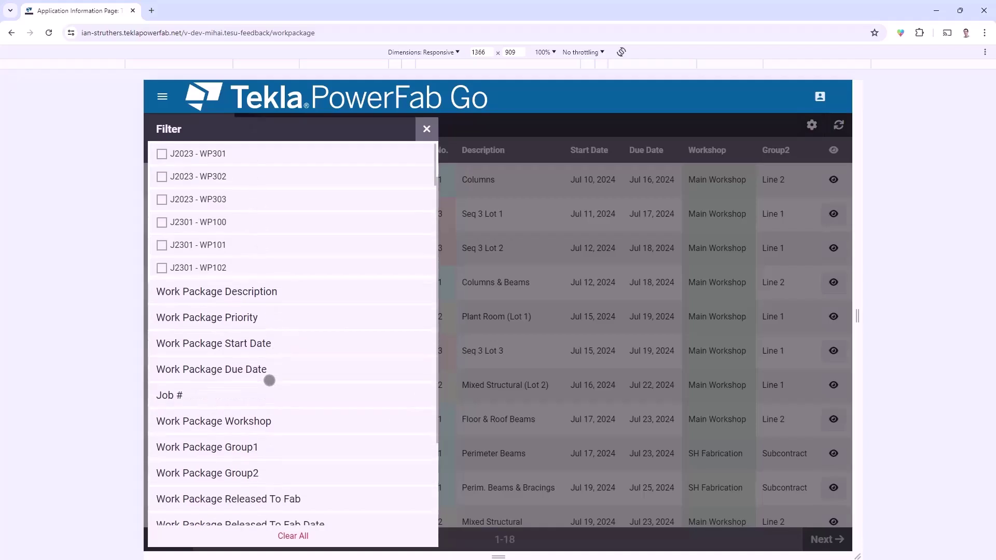
click(258, 421)
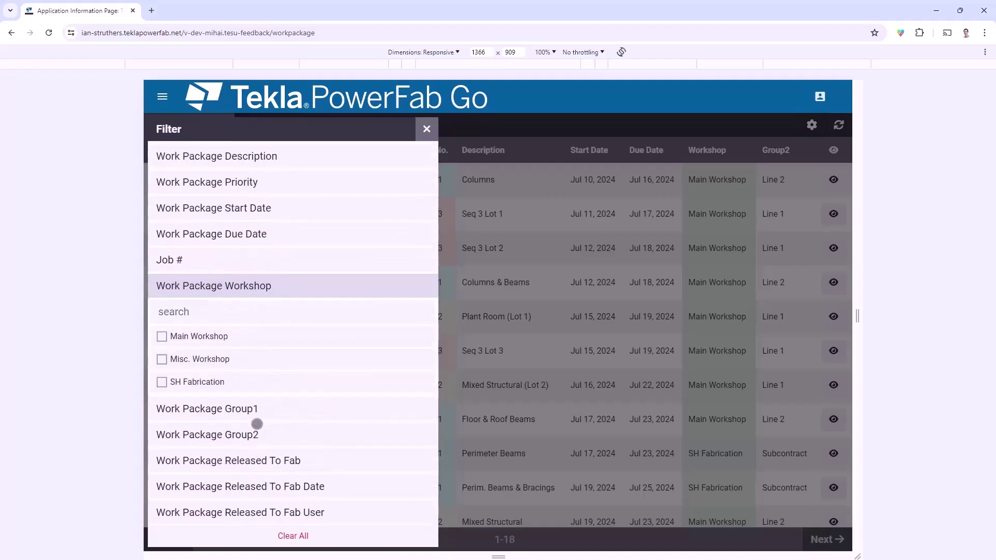
click(162, 336)
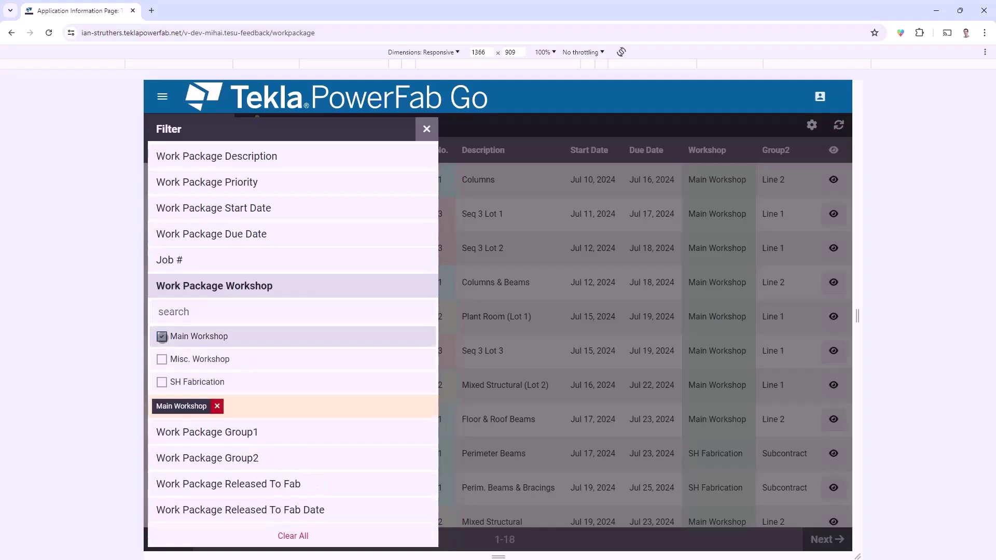
scroll(162, 341, down, 2)
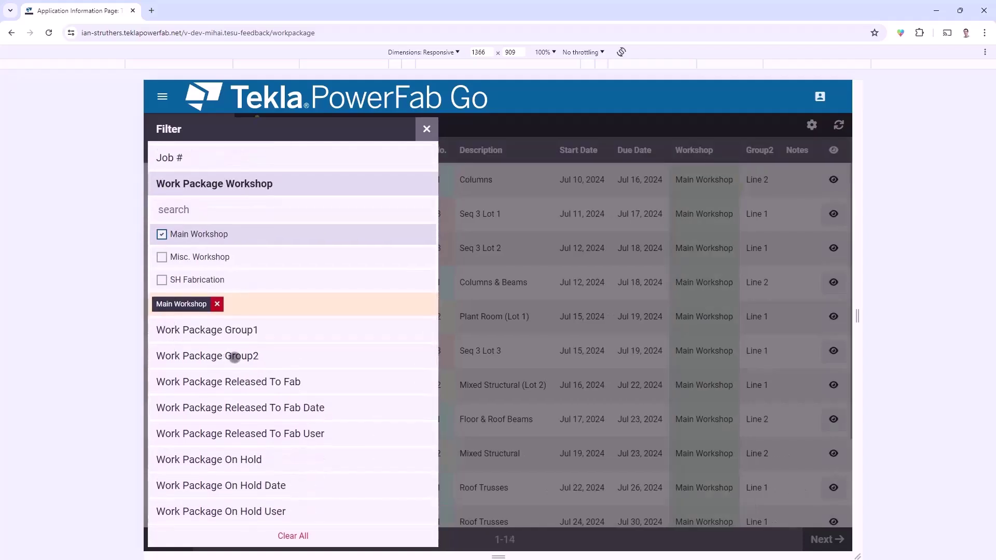
click(235, 357)
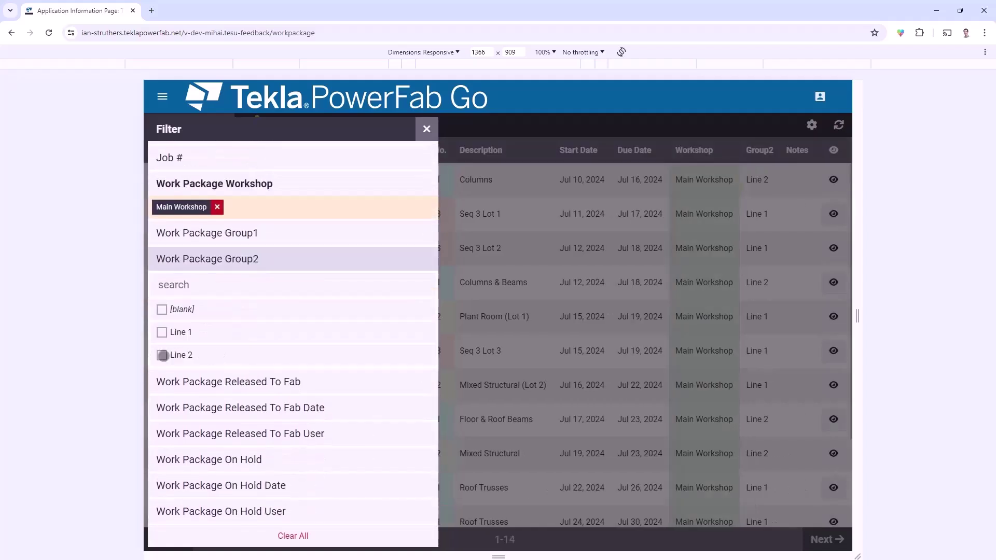
click(162, 355)
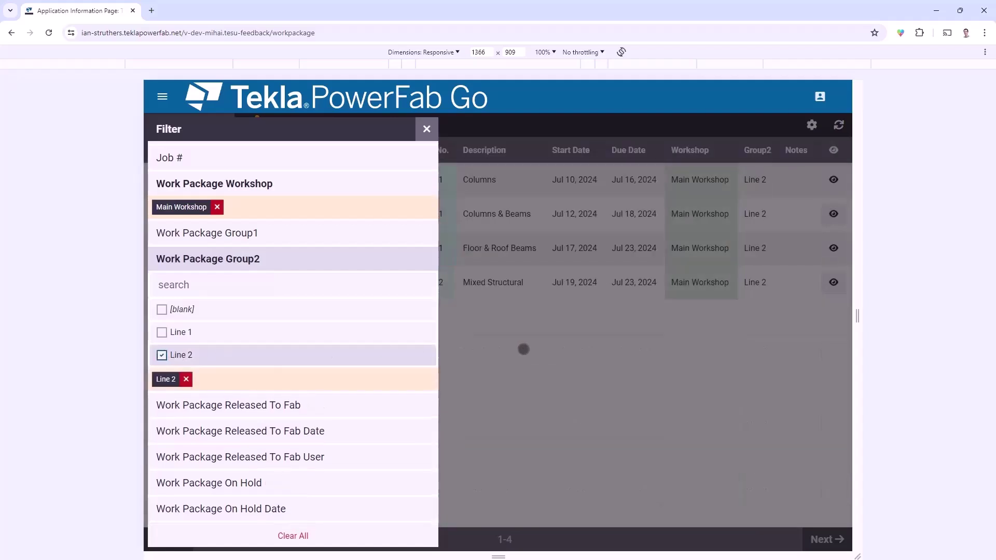
click(523, 349)
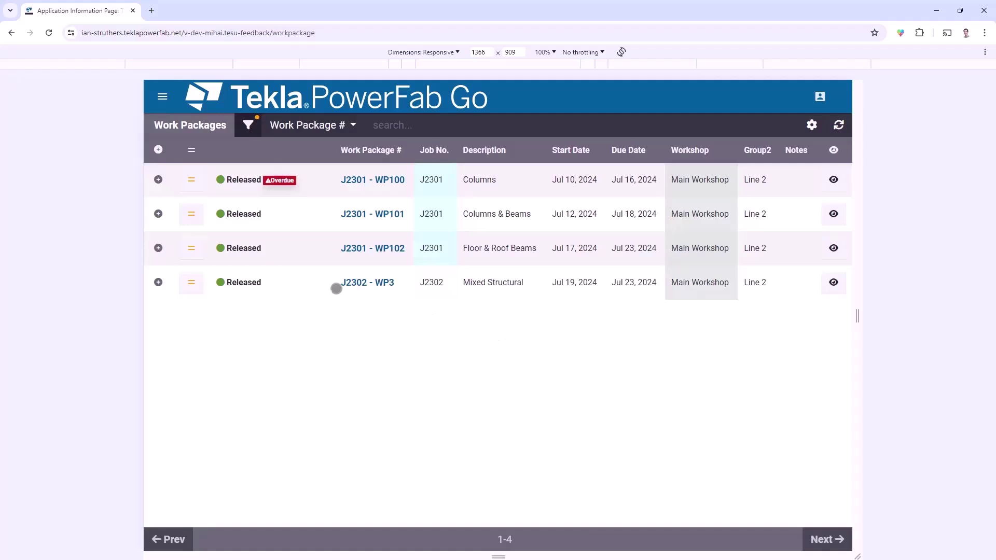
Select J2302 - WP3 and bring up its Production Control options
click(310, 283)
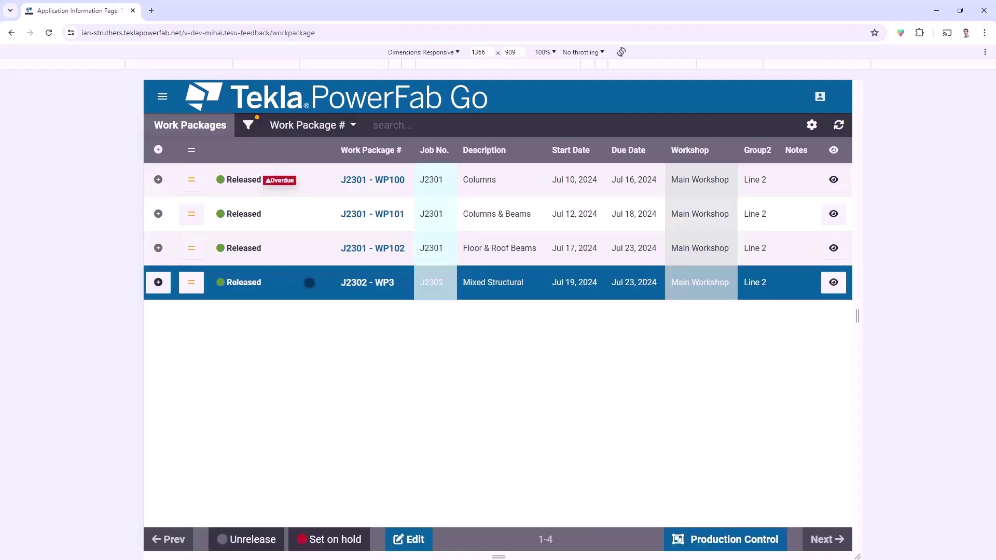
click(736, 540)
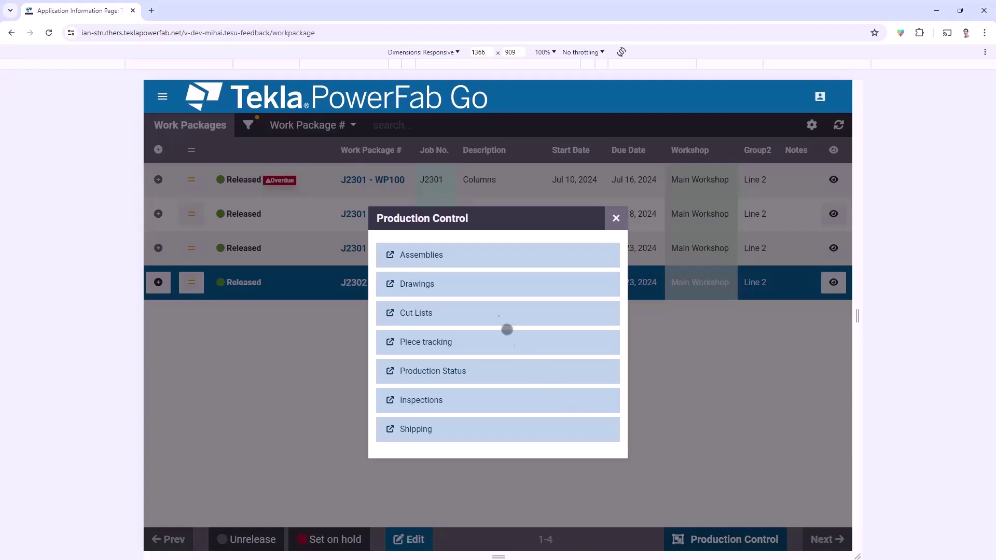
Open WP3's drawings in a new tab and review its 24 drawings starting with B11
click(452, 283)
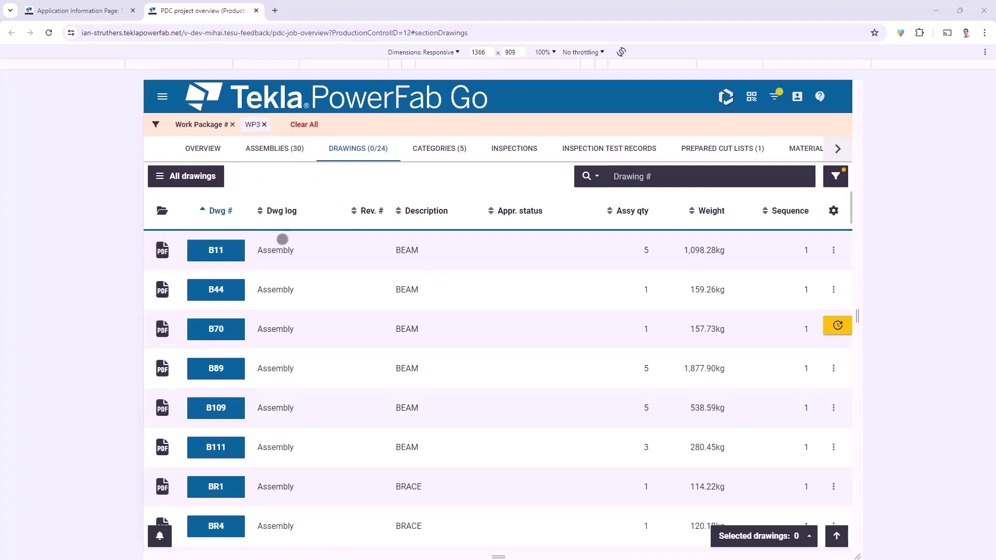
scroll(295, 319, down, 1)
scroll(295, 319, down, 4)
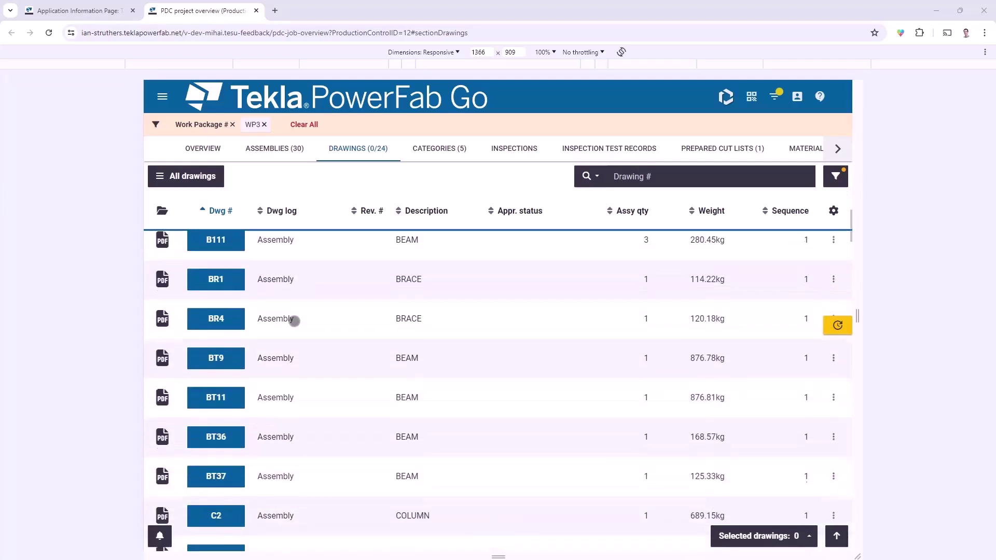
scroll(295, 321, up, 4)
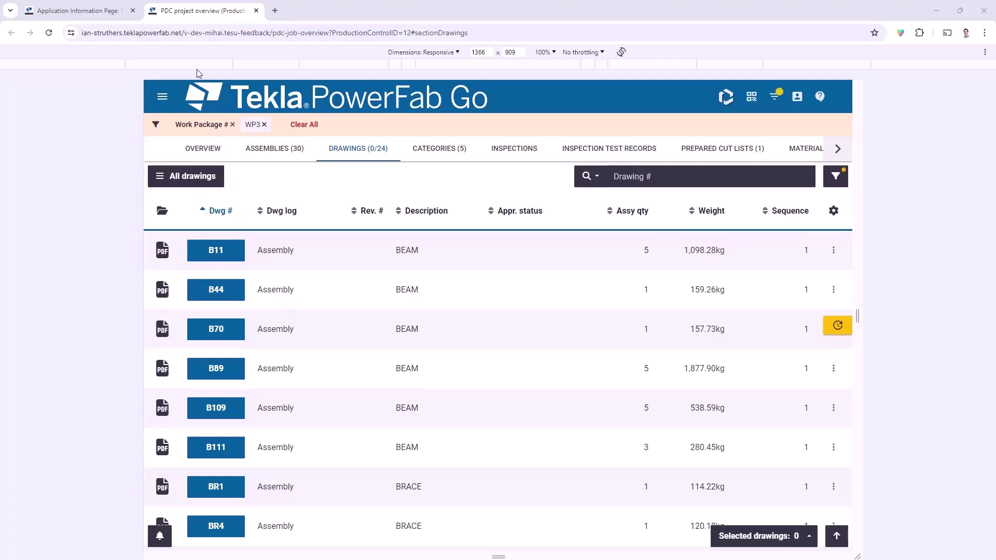
click(110, 13)
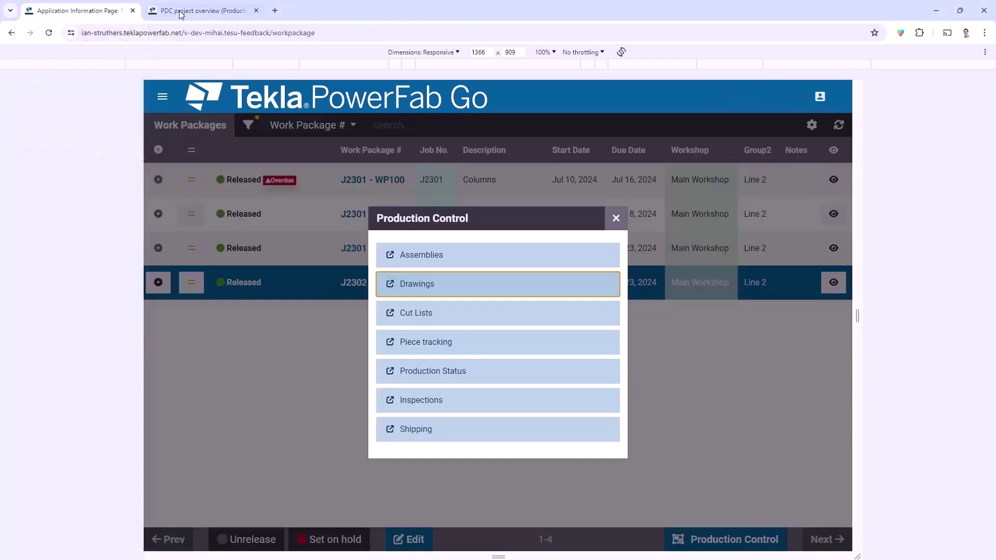
click(194, 13)
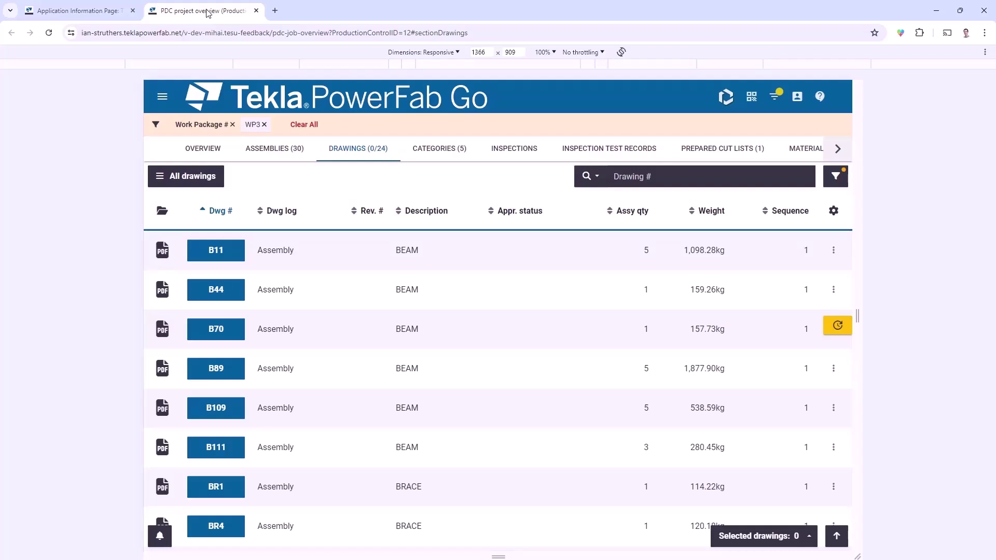
Close the cut list filter and return to the Work Packages list tab
click(113, 12)
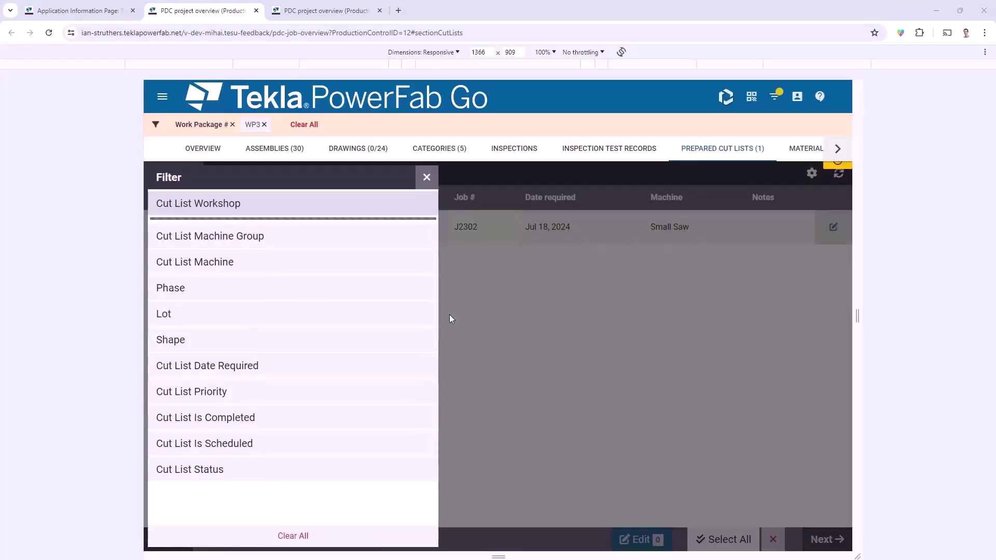
click(427, 178)
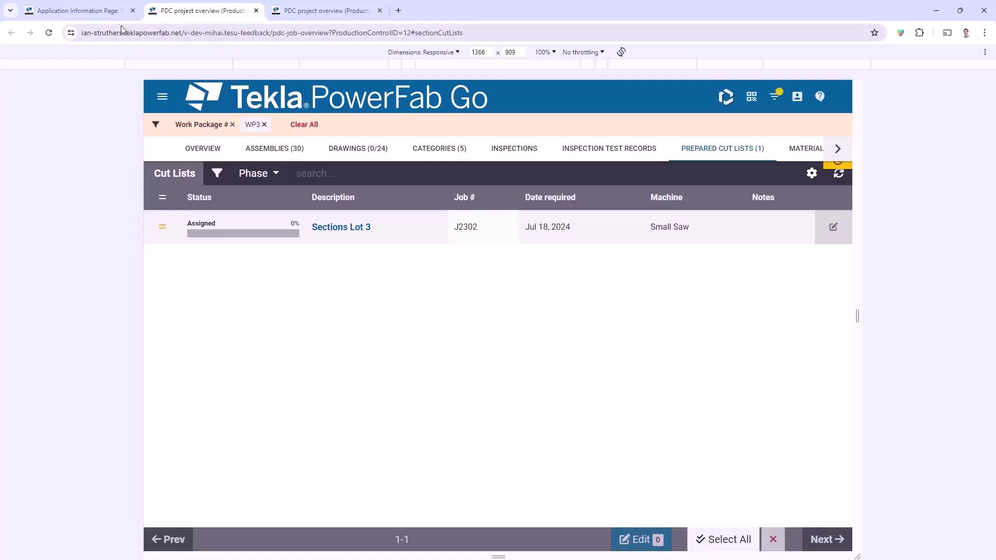
click(110, 14)
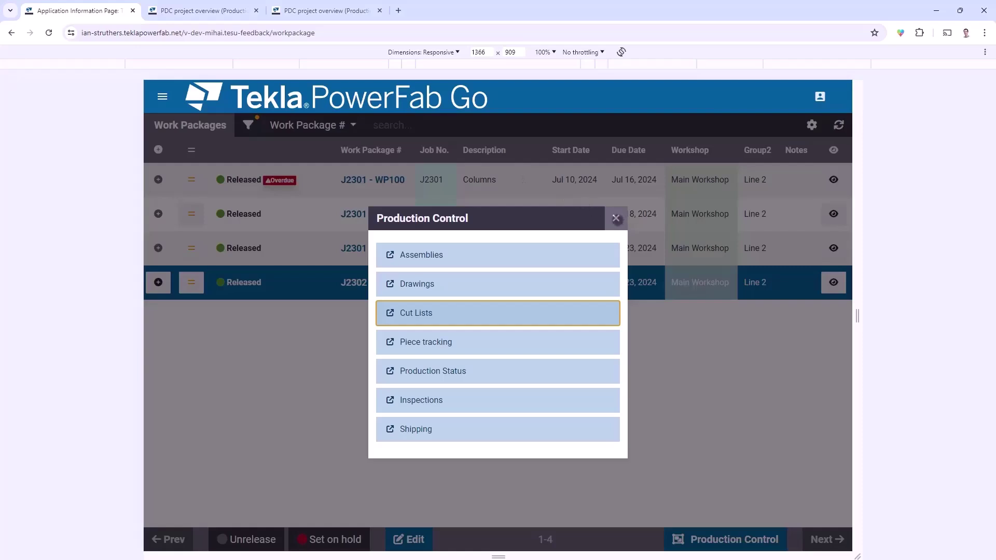
Close Production Control and clear all Work Packages filters to list all 18 packages
click(615, 219)
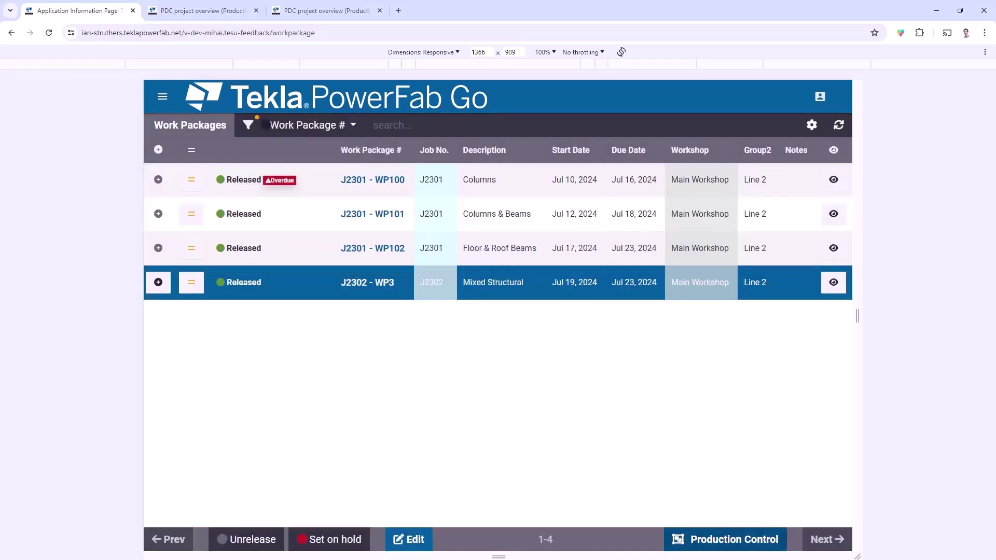
click(248, 125)
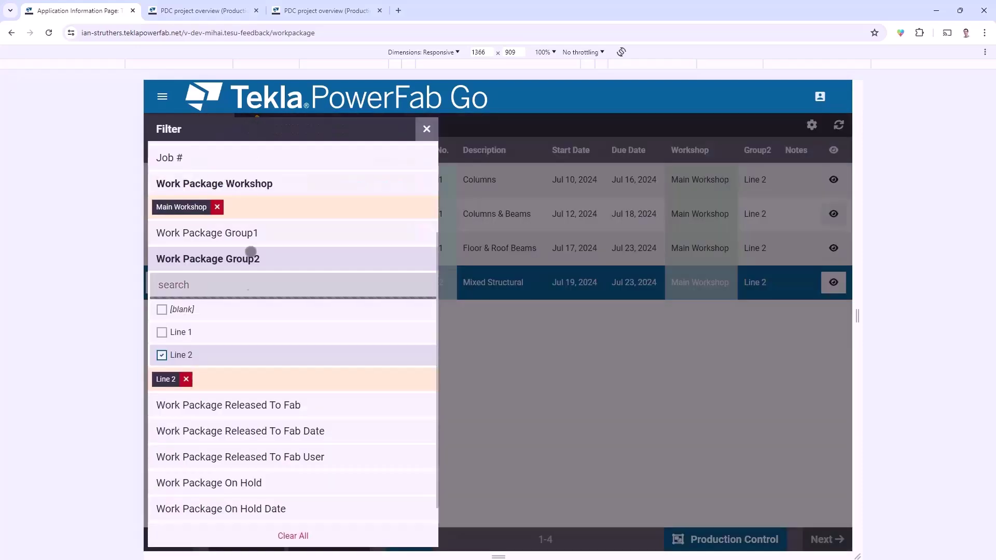
click(291, 538)
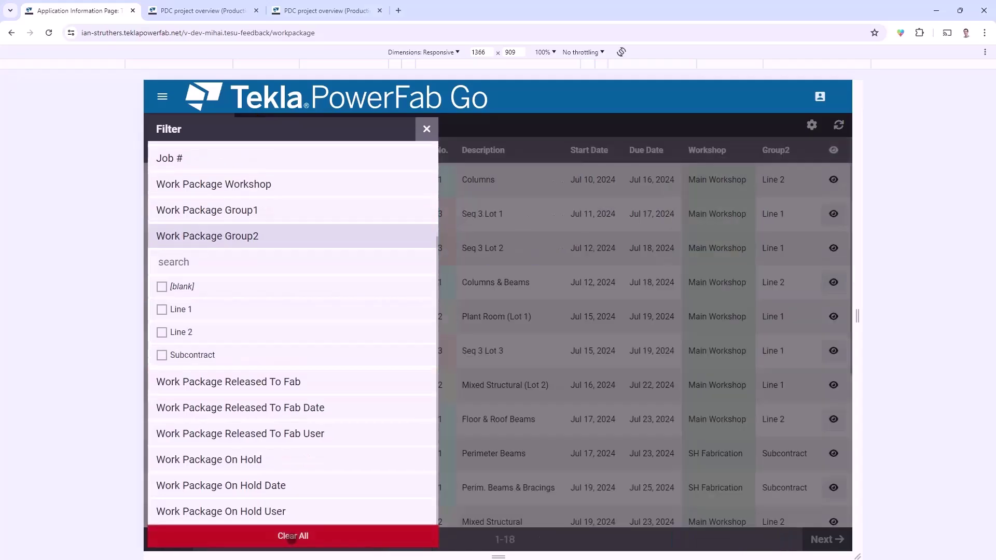
click(514, 405)
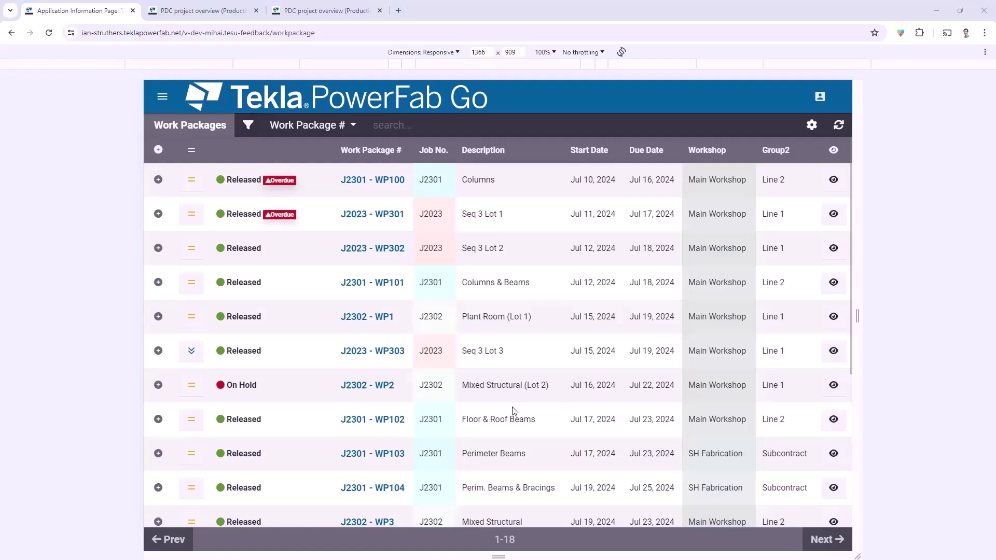
Minimize the browser and open PowerFab's Maintenance > Production Control menu
click(936, 11)
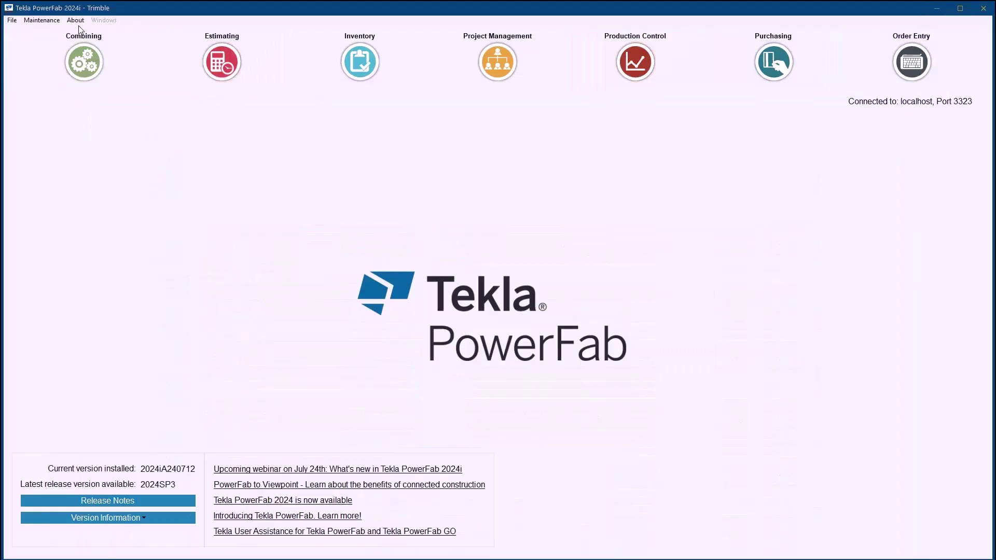
click(49, 21)
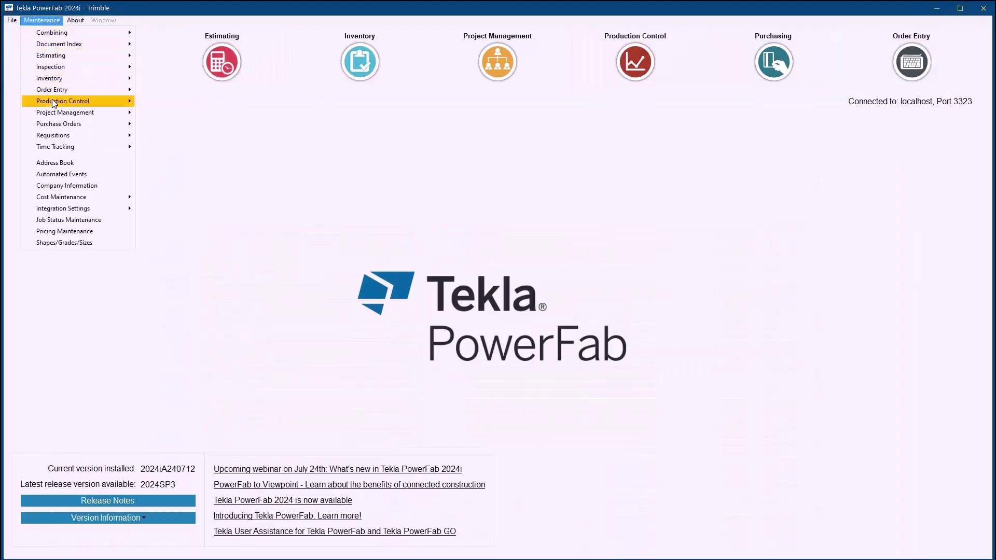
mouse_move(54, 104)
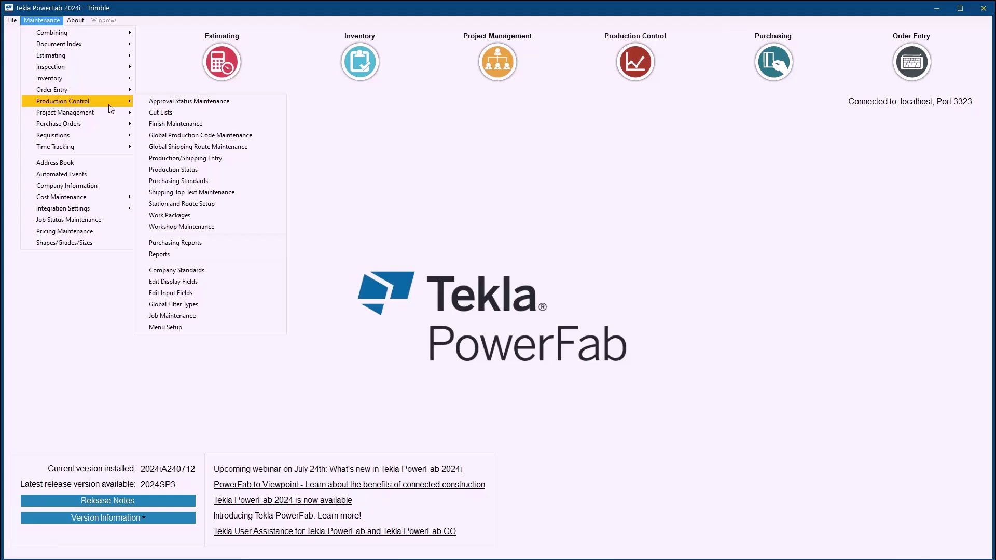
click(234, 207)
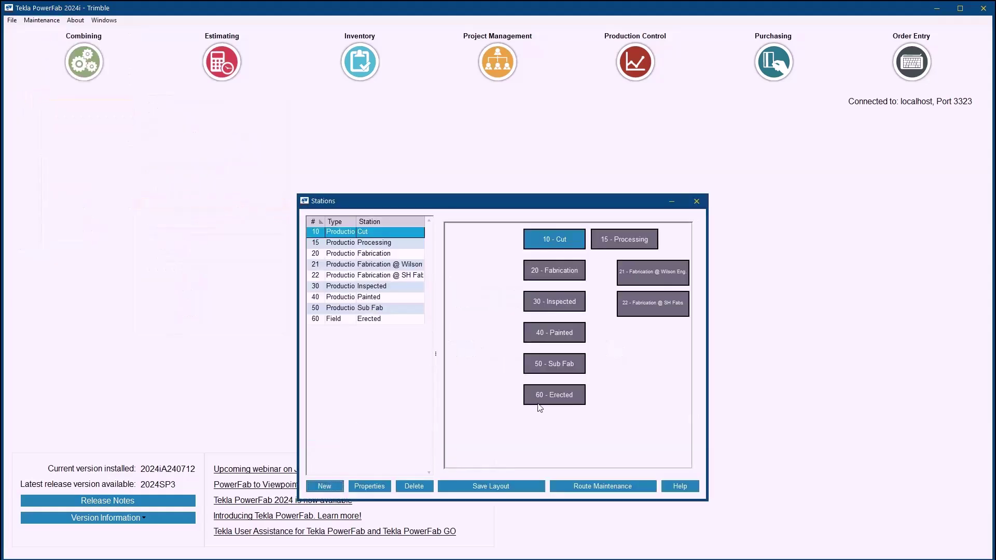
click(602, 491)
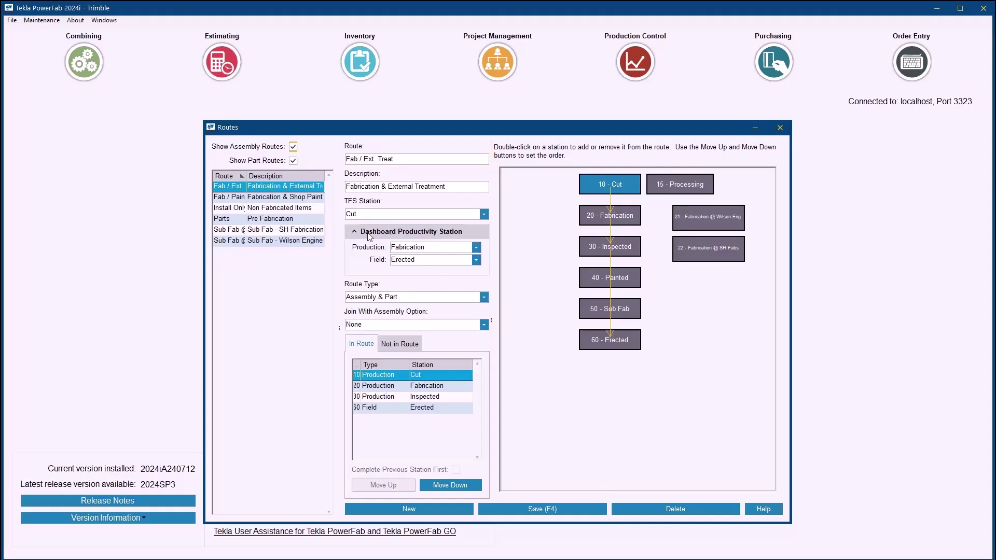
click(277, 202)
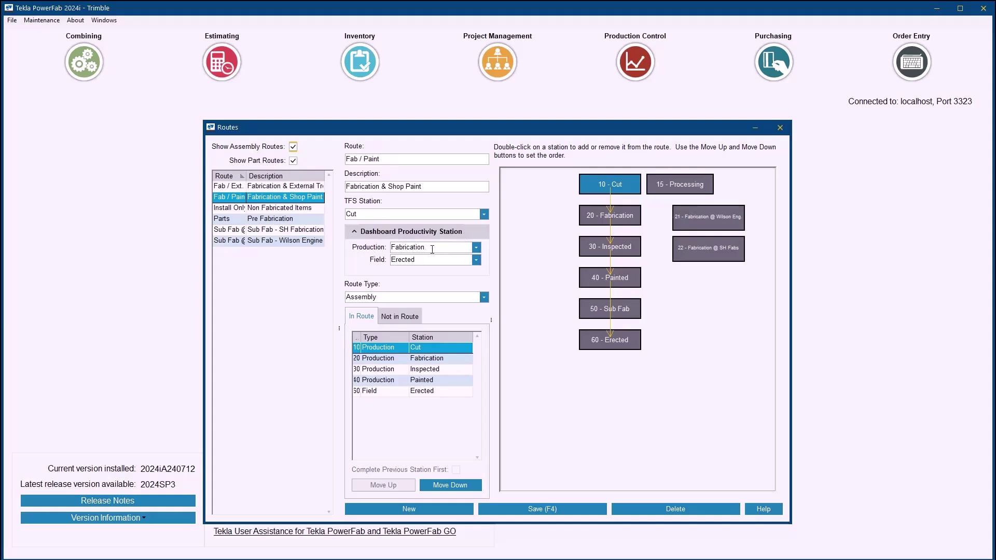
drag(432, 249, 362, 252)
click(466, 247)
drag(462, 246, 387, 251)
click(476, 249)
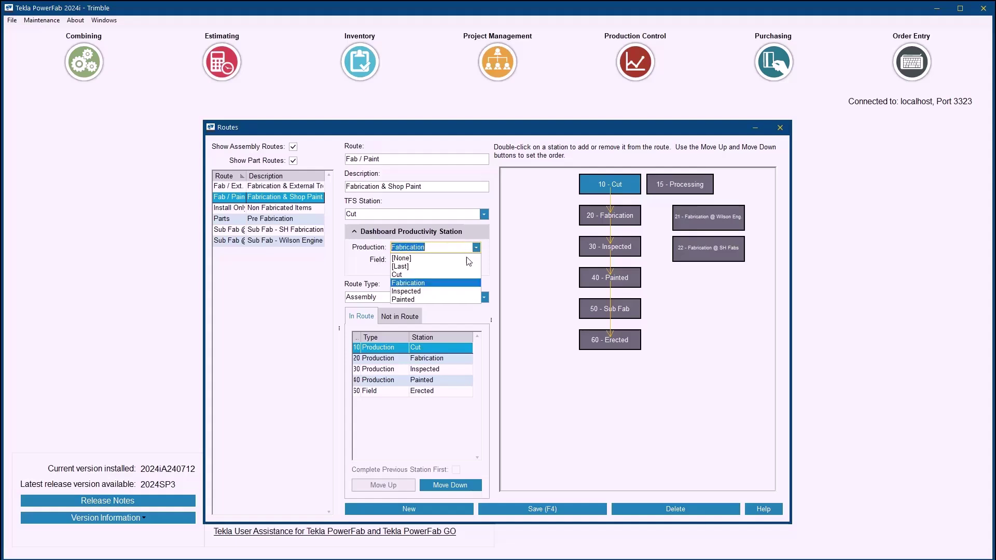
click(410, 271)
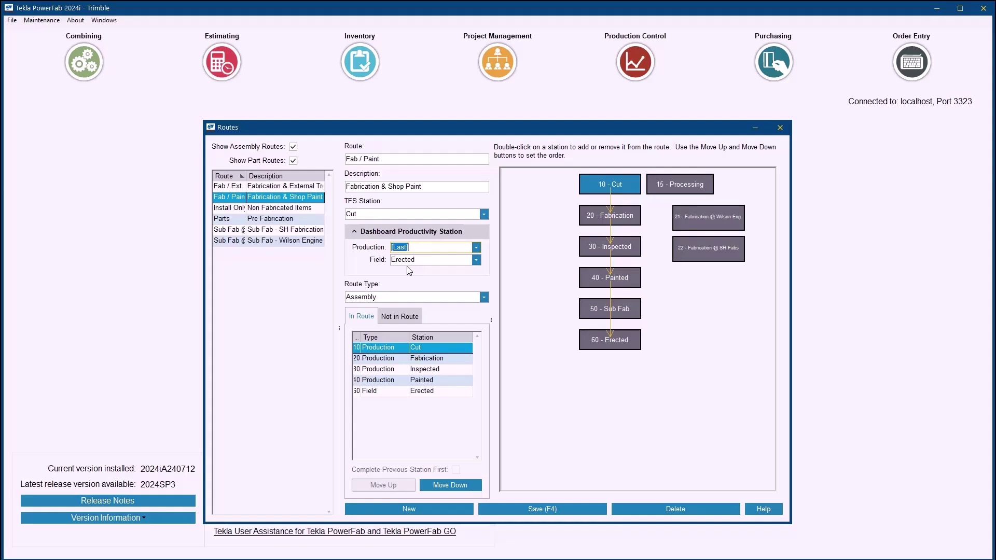
click(475, 248)
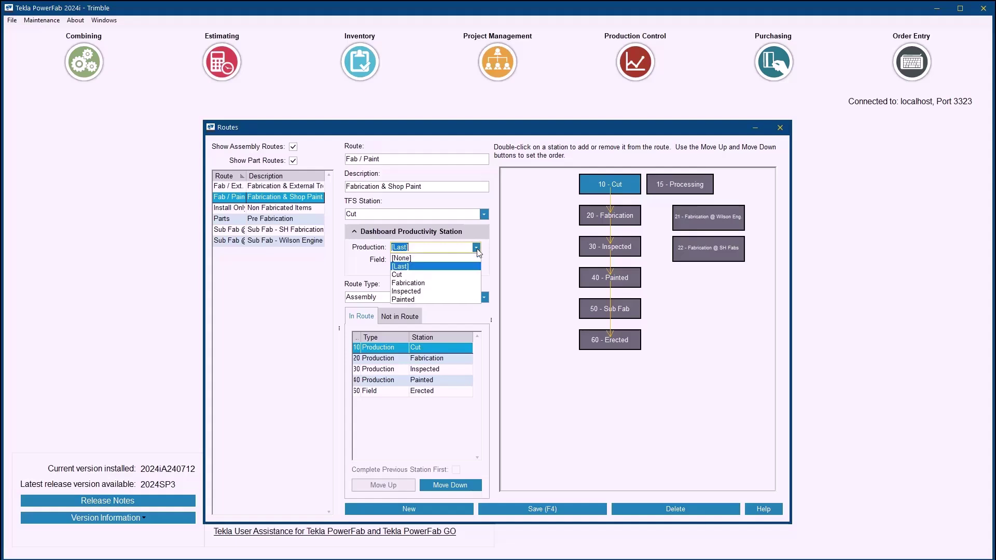
click(433, 284)
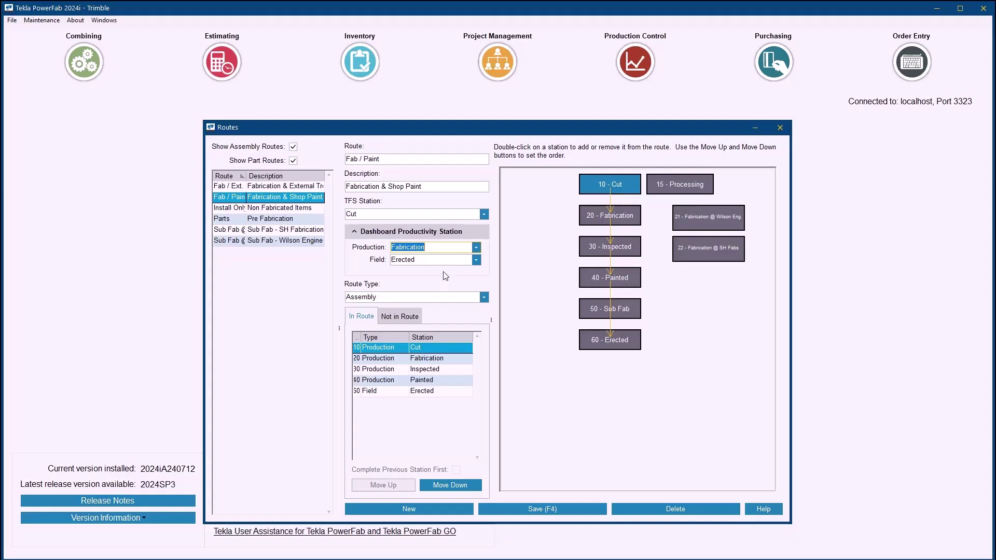
Close the Routes and Stations windows and switch back to PowerFab Go
click(782, 131)
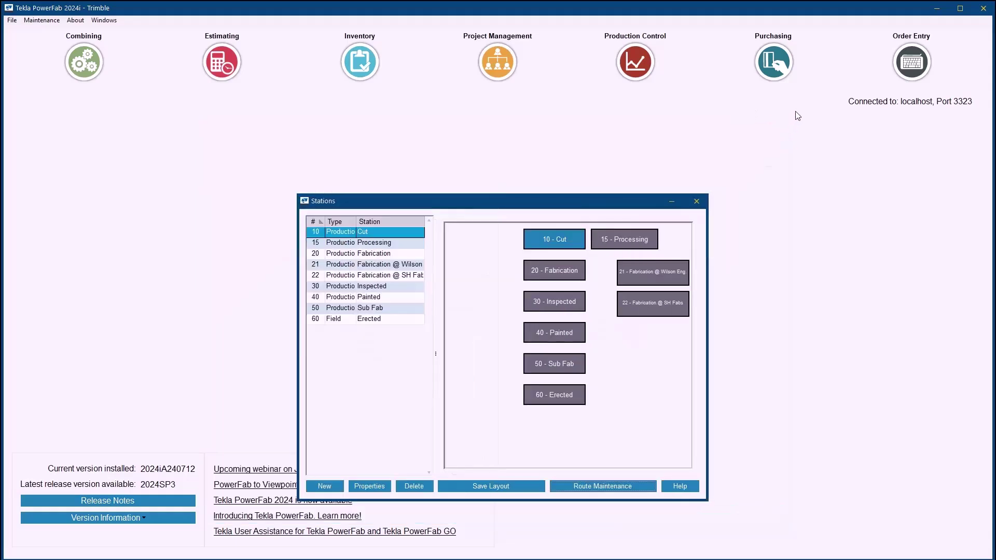
click(707, 198)
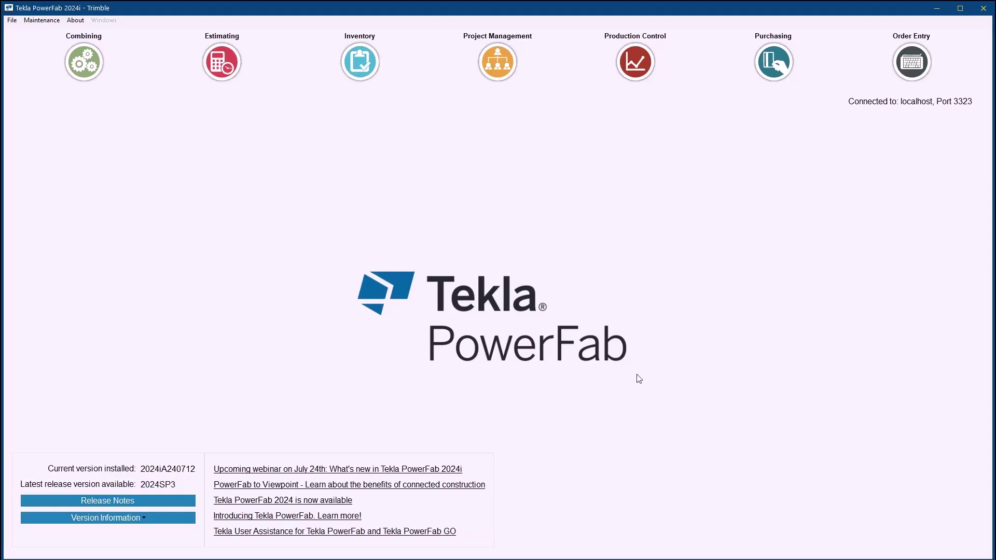
key(alt+Tab)
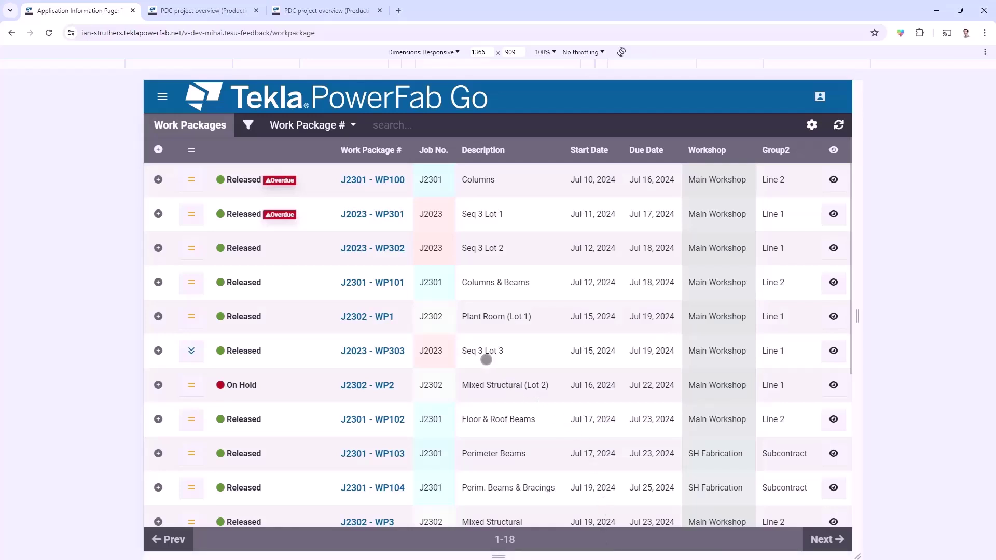
Open the production tracking details for work package J2302 - WP1
click(493, 319)
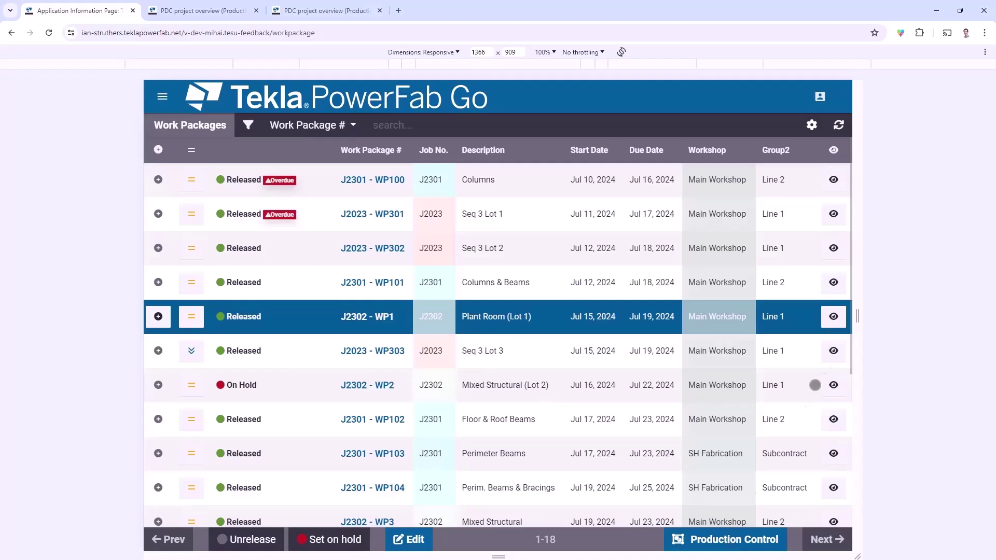
click(833, 317)
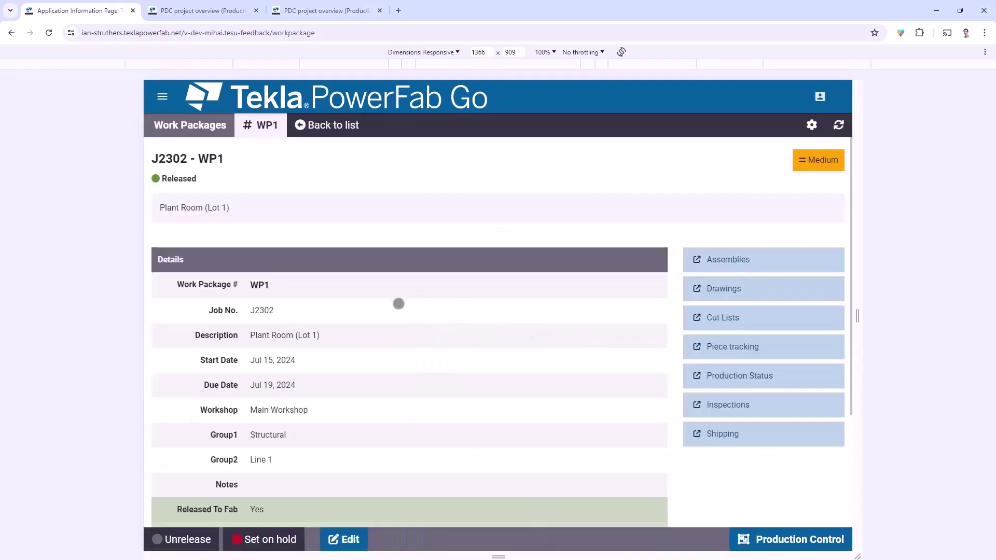
scroll(399, 303, down, 3)
scroll(403, 349, up, 3)
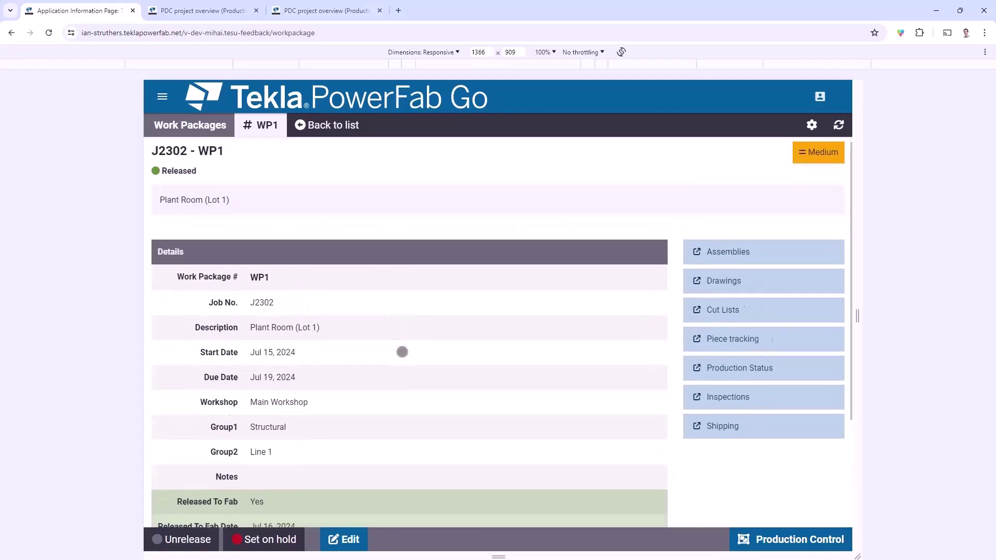
scroll(401, 352, down, 3)
scroll(402, 353, up, 3)
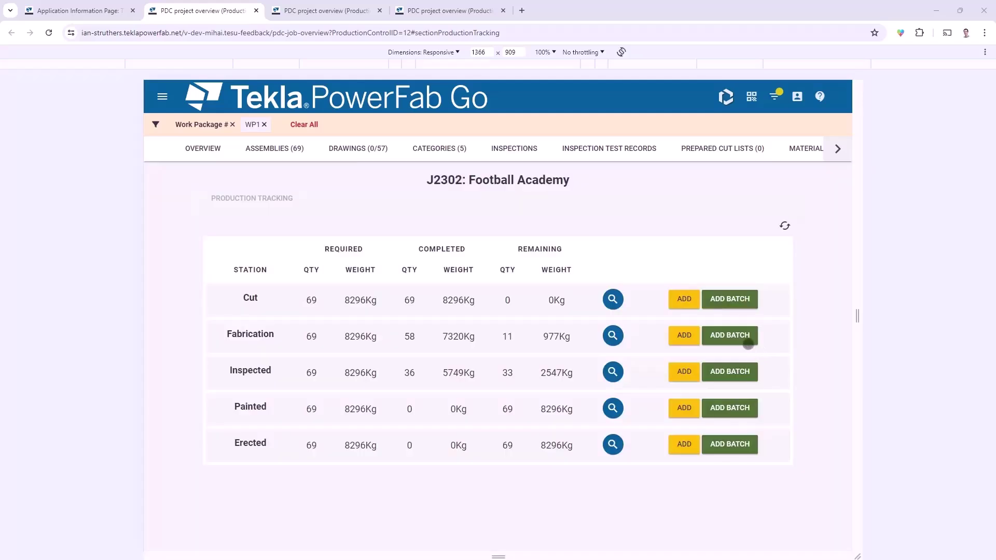
Batch-complete WP1's 11 remaining assemblies at Fabrication with 10 hours, including unfinished previous stations
click(723, 336)
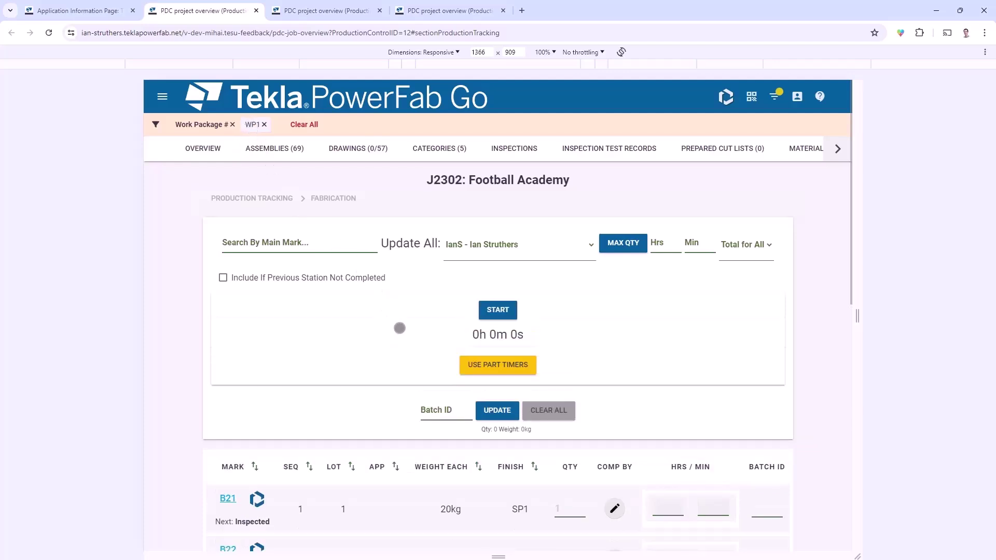
click(226, 279)
click(668, 243)
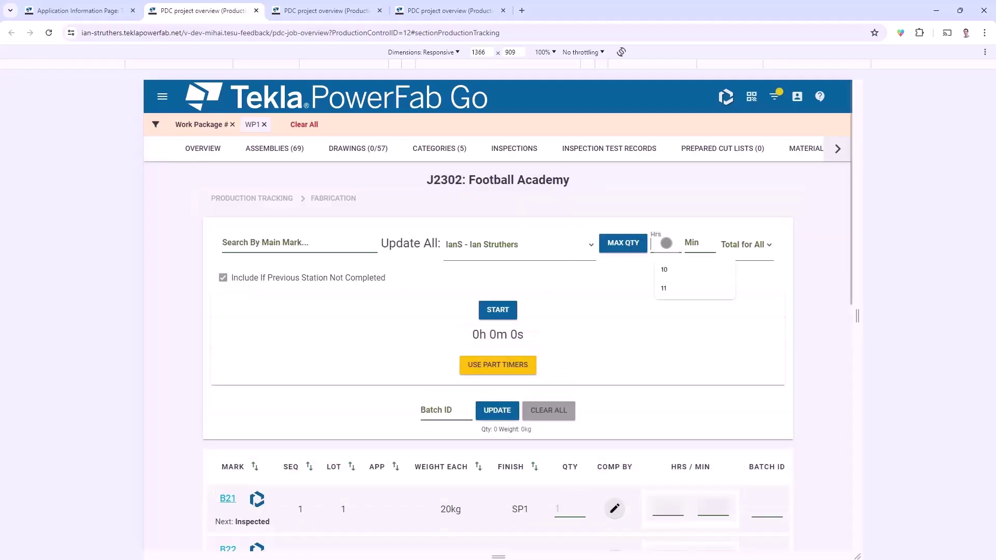
text(10)
click(625, 243)
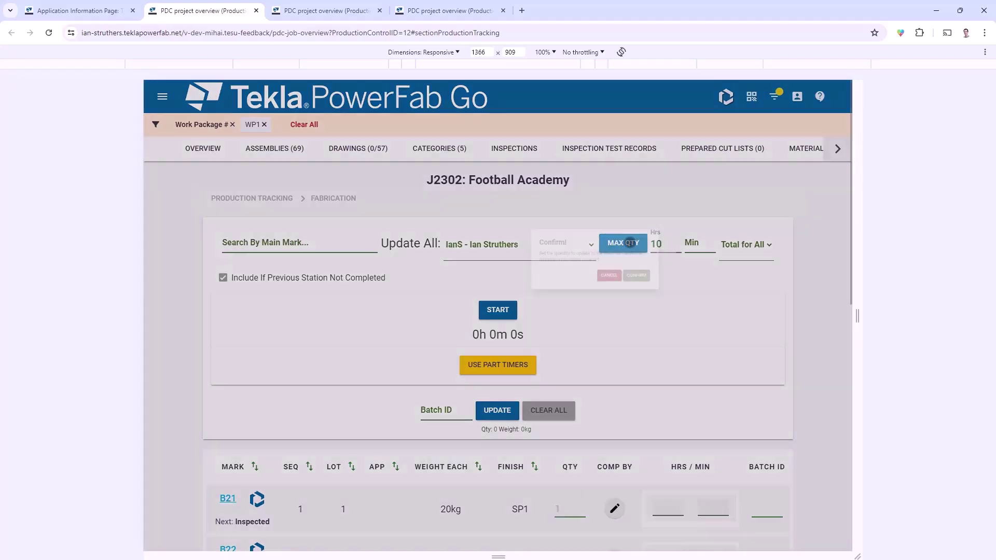
click(574, 339)
scroll(571, 339, down, 2)
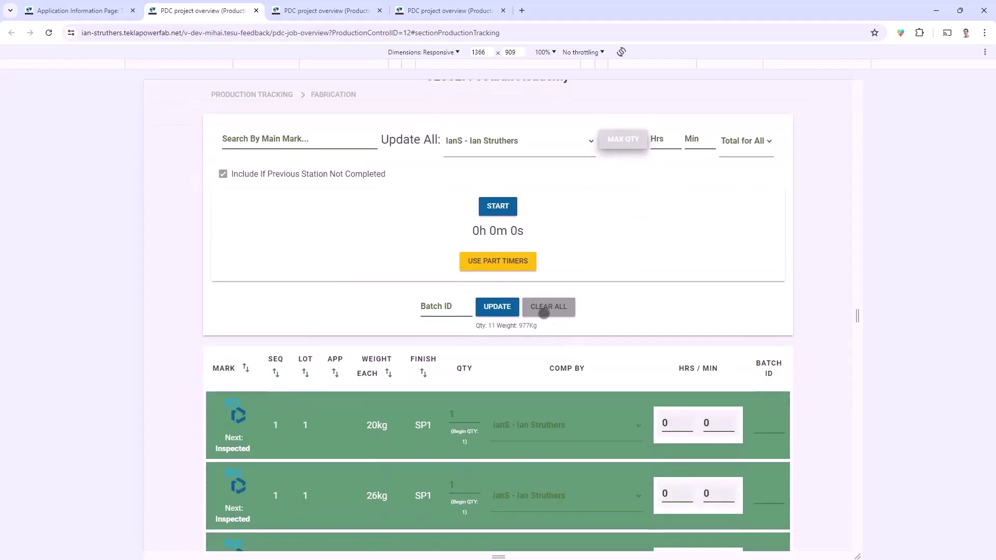
click(498, 306)
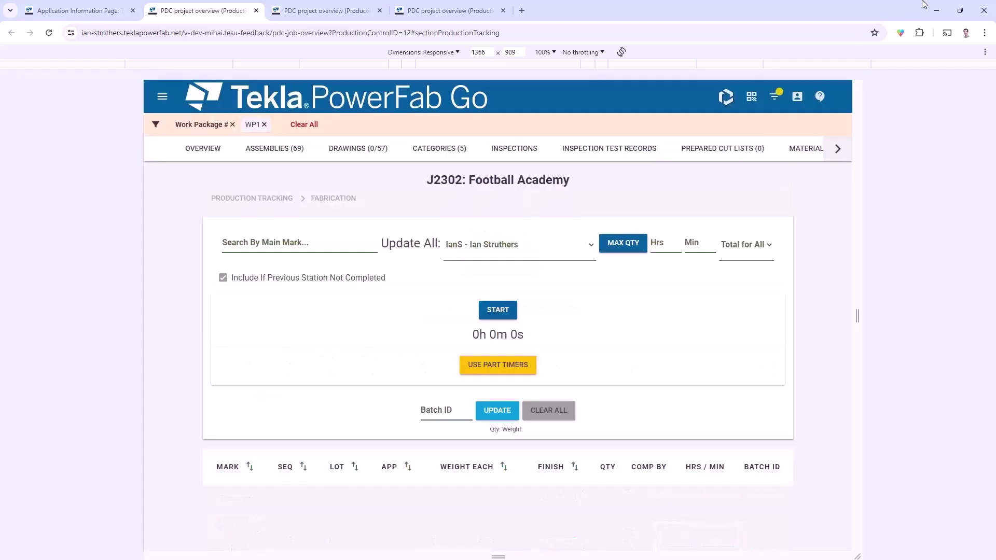
Switch to desktop PowerFab and open job J2302 Football Academy in Production Control
click(936, 10)
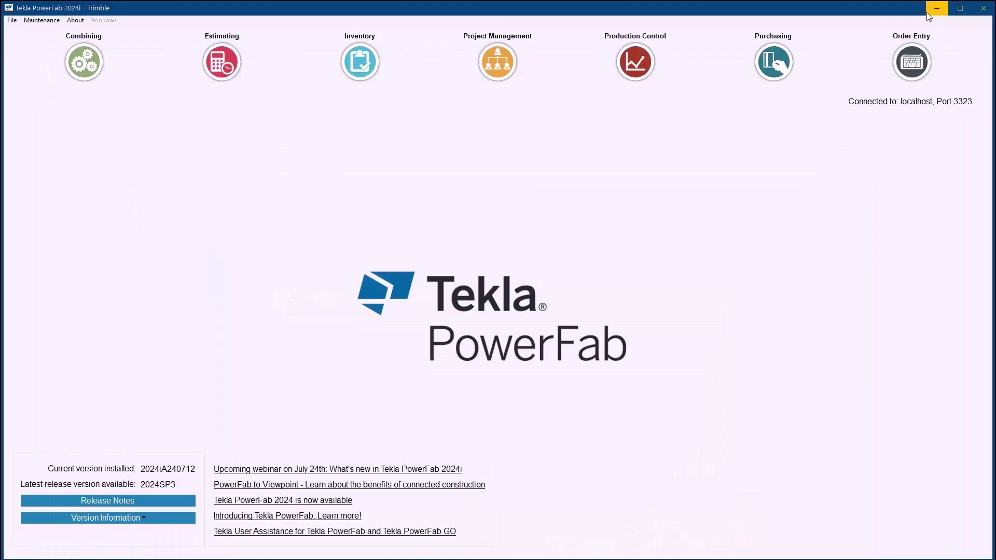
click(657, 68)
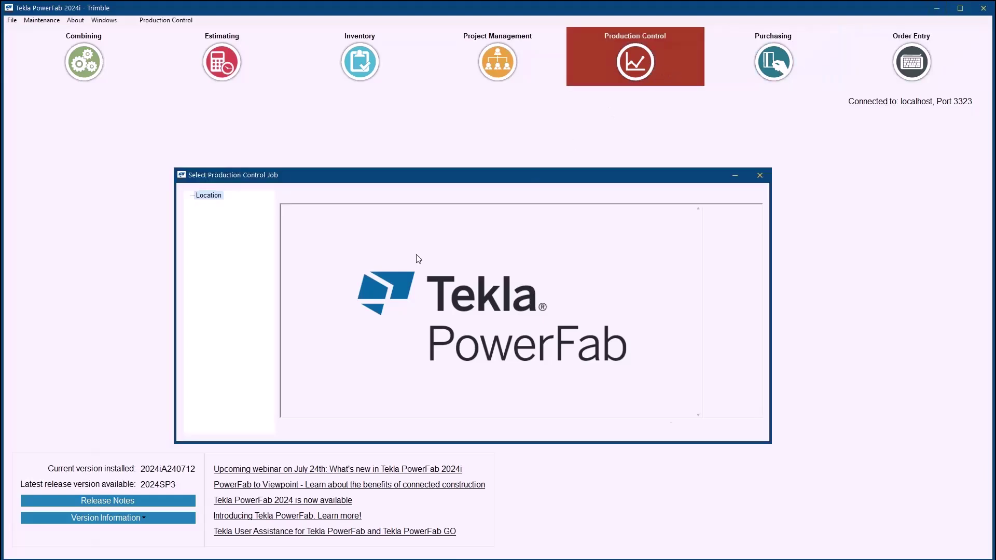
double_click(335, 319)
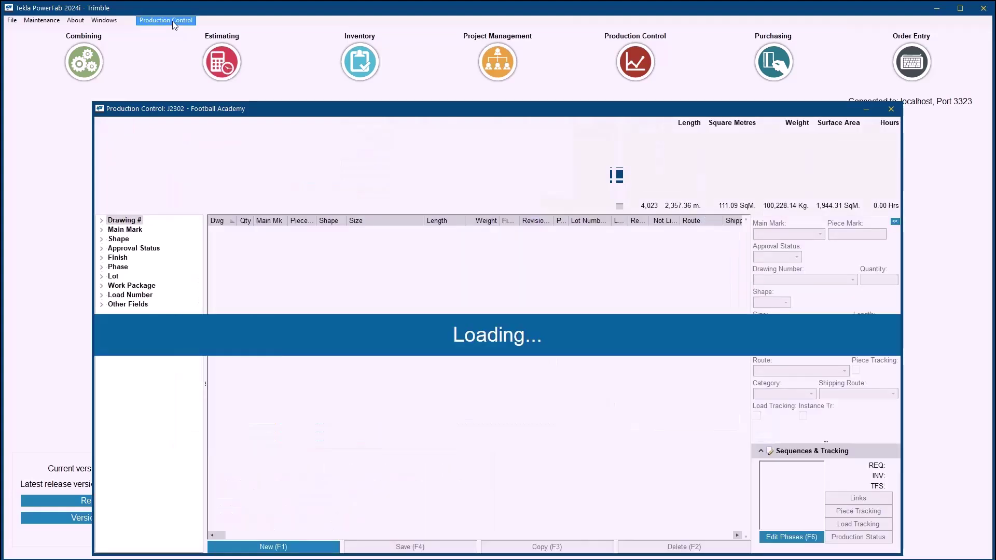
List J2302's work packages with completed ones shown and open WP1's details
click(172, 21)
click(173, 102)
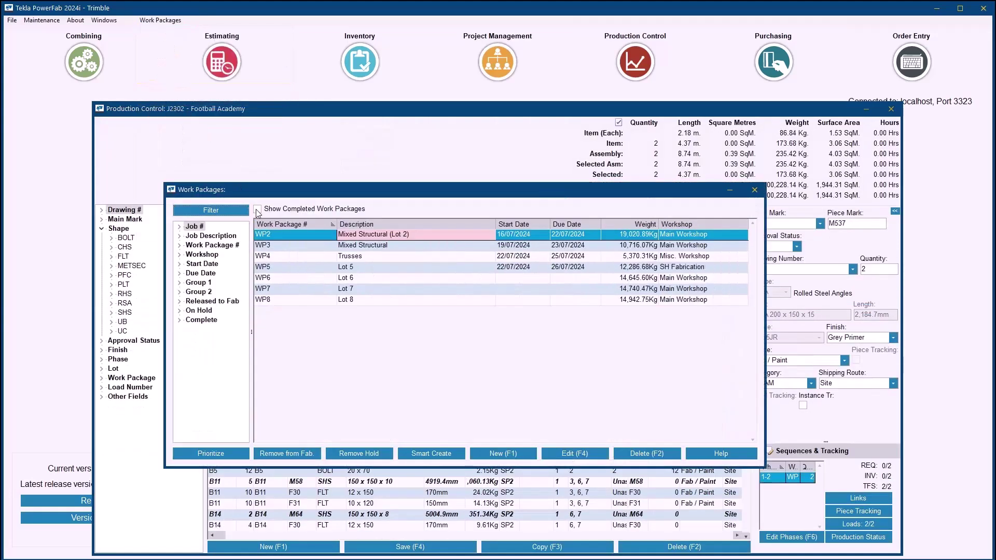
click(257, 209)
click(257, 210)
click(258, 210)
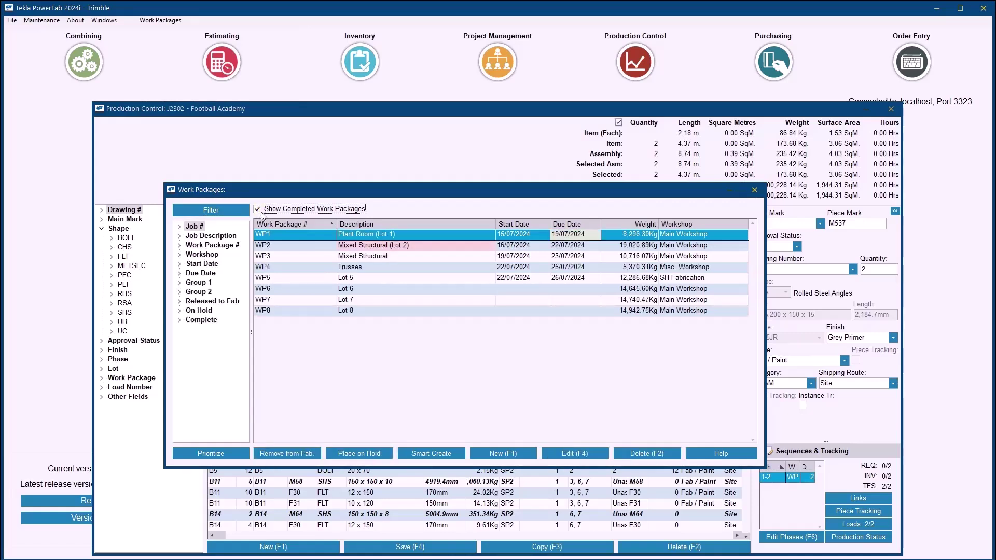
double_click(572, 235)
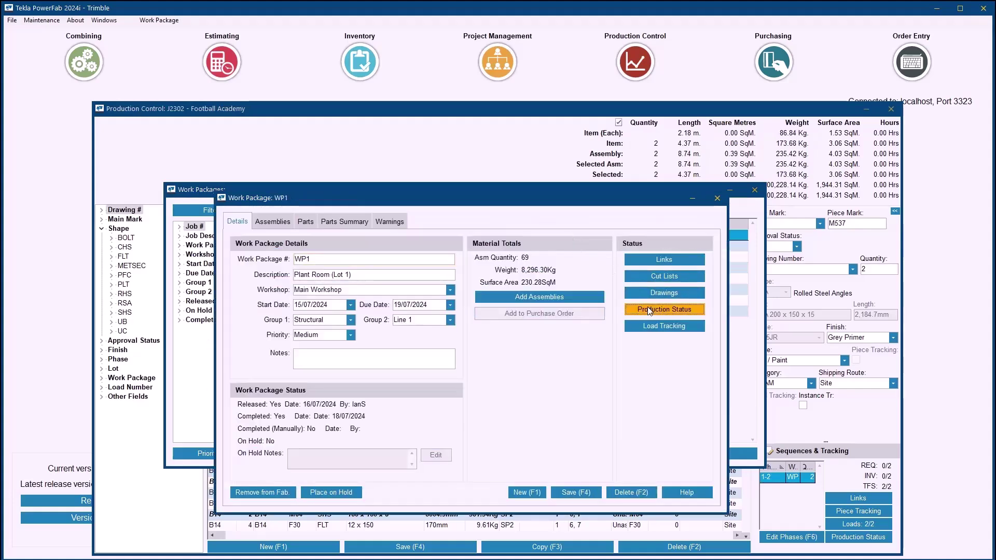
Check WP1's per-assembly production status grid, then close WP1 back to the J2302 work packages list
click(649, 310)
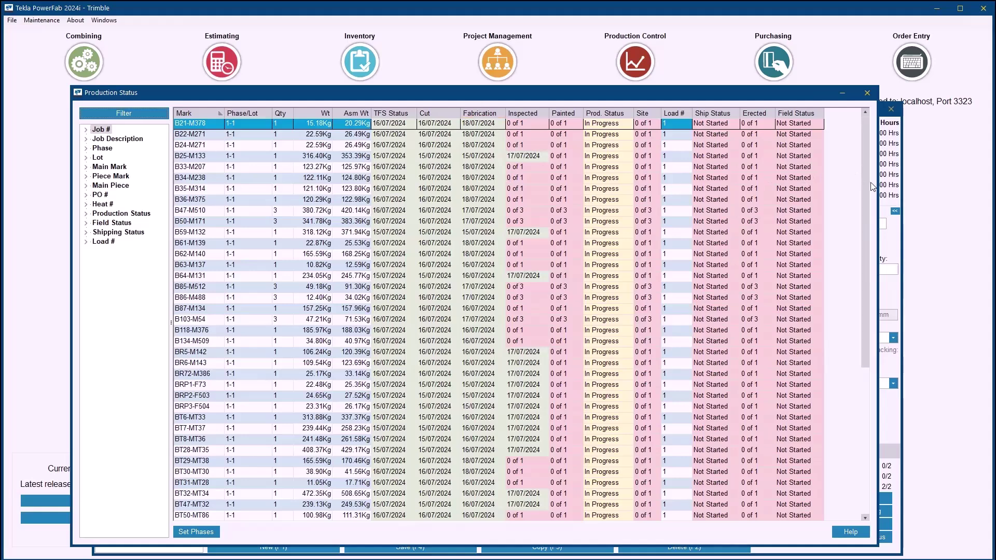
drag(867, 194, 875, 165)
click(844, 92)
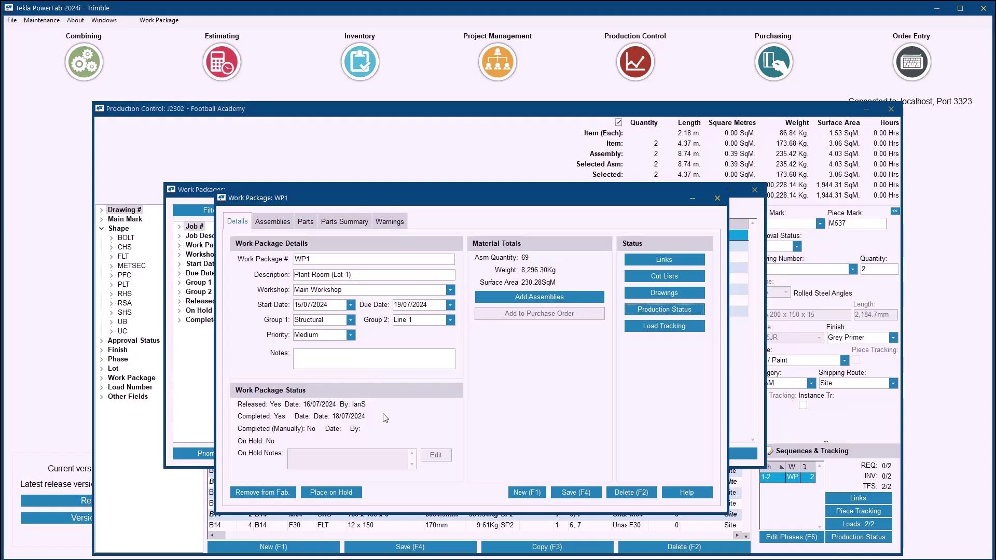
click(717, 197)
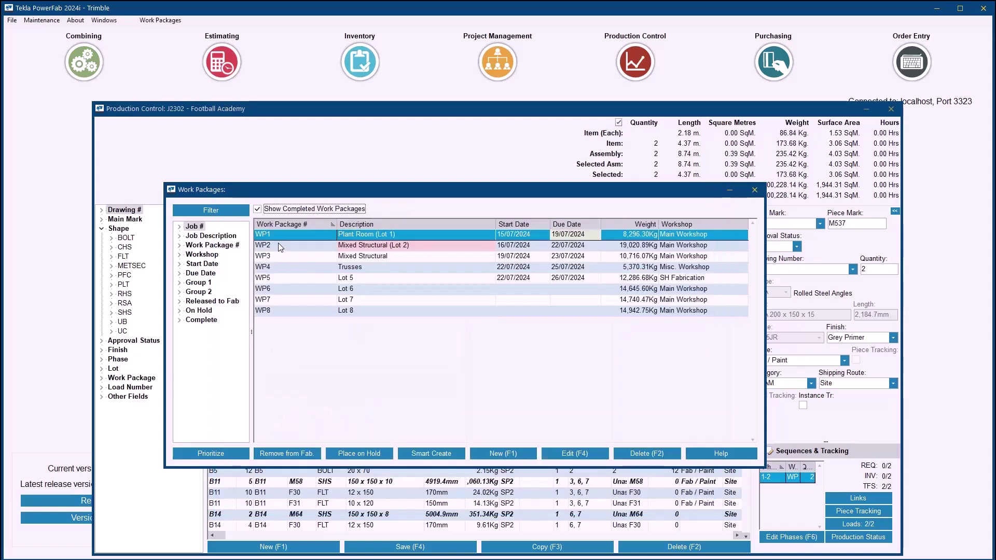
Complete WP2 manually, confirm it, and close the WP2 and Work Packages windows
click(278, 244)
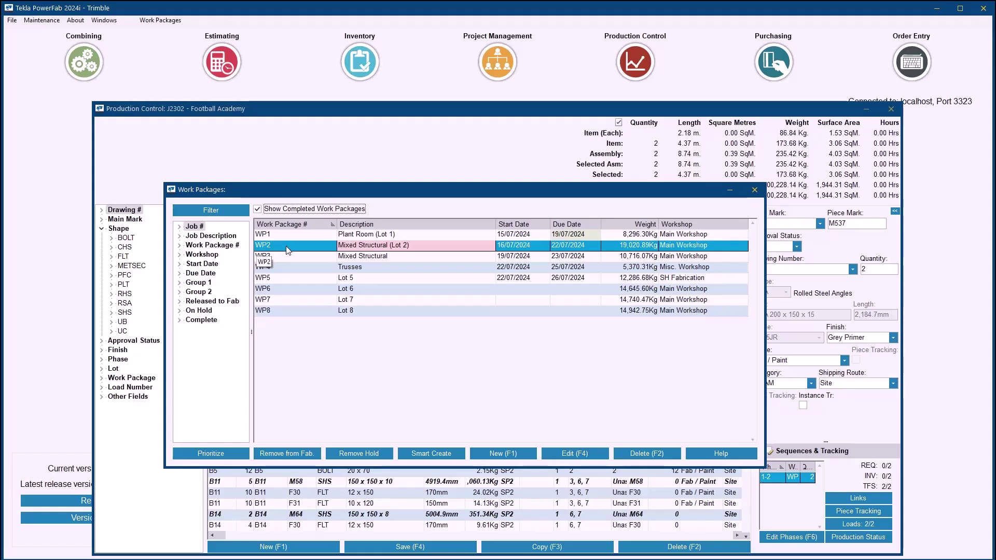
double_click(289, 248)
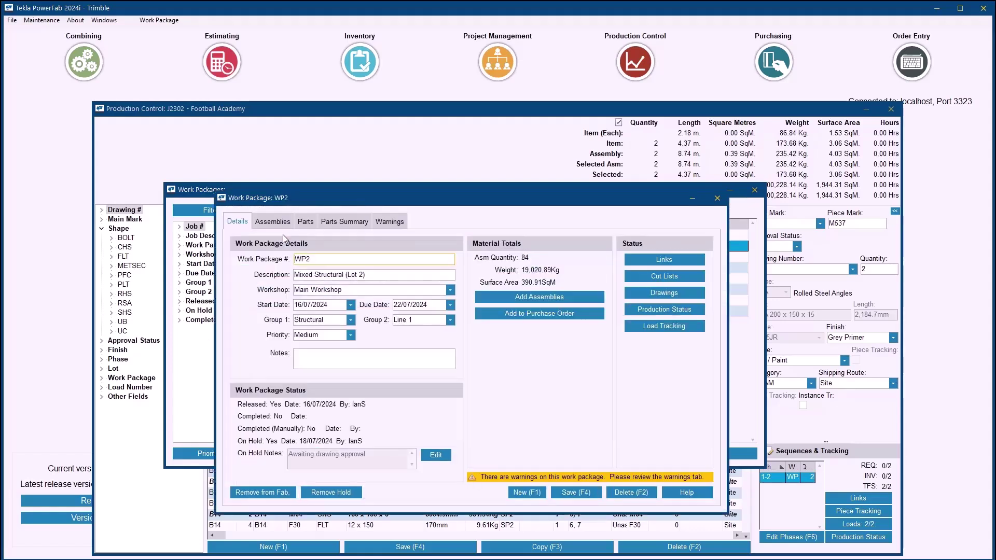
click(159, 21)
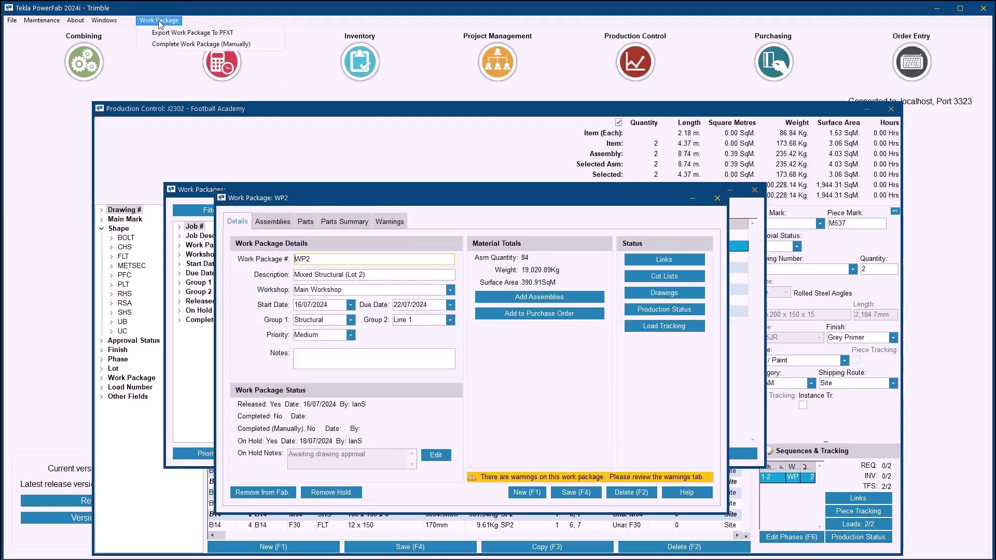
click(170, 45)
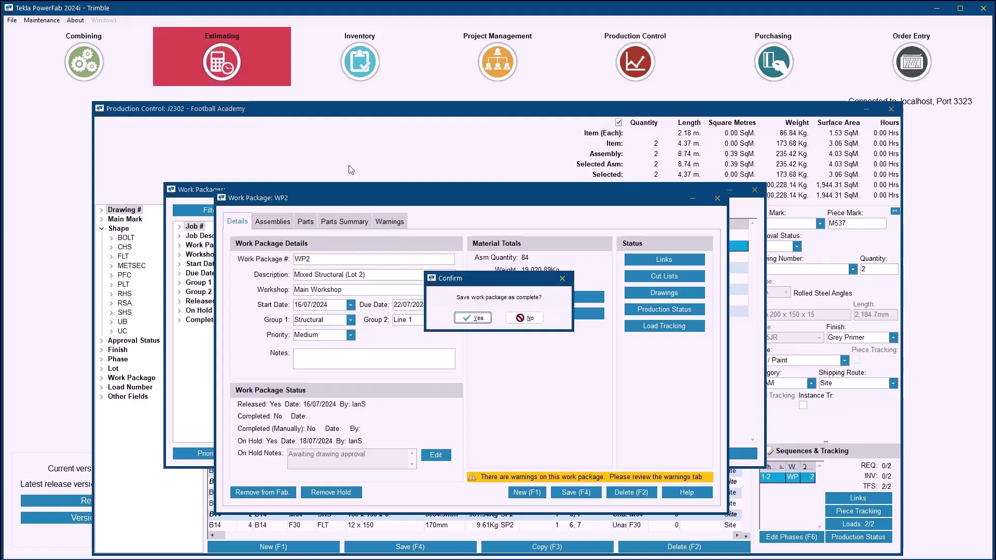
click(473, 317)
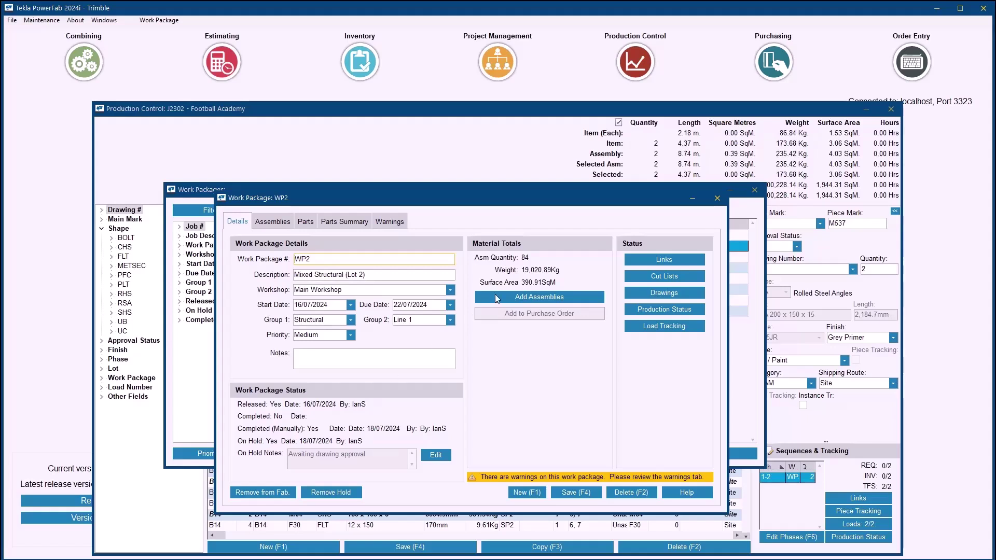
click(718, 199)
click(760, 192)
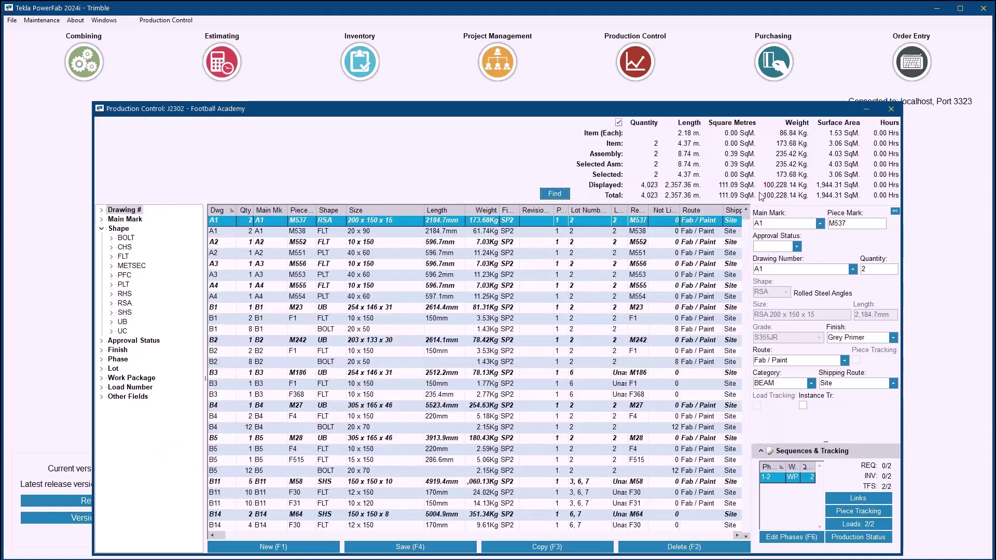